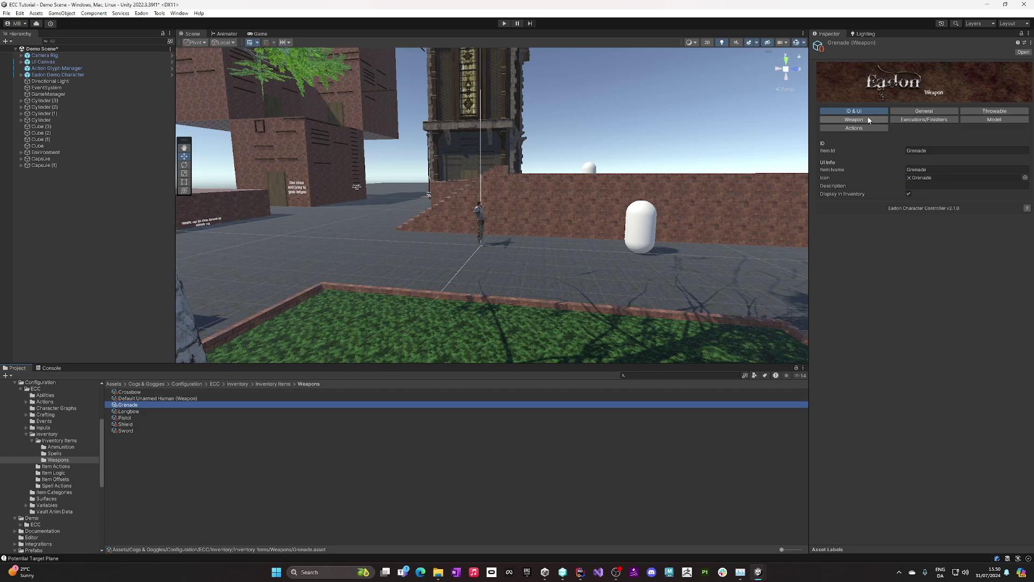
Review the Grenade weapon's throwable settings and model prefab, and locate its thrown projectile prefab
{"action": "left_click", "coordinate": [1008, 112]}
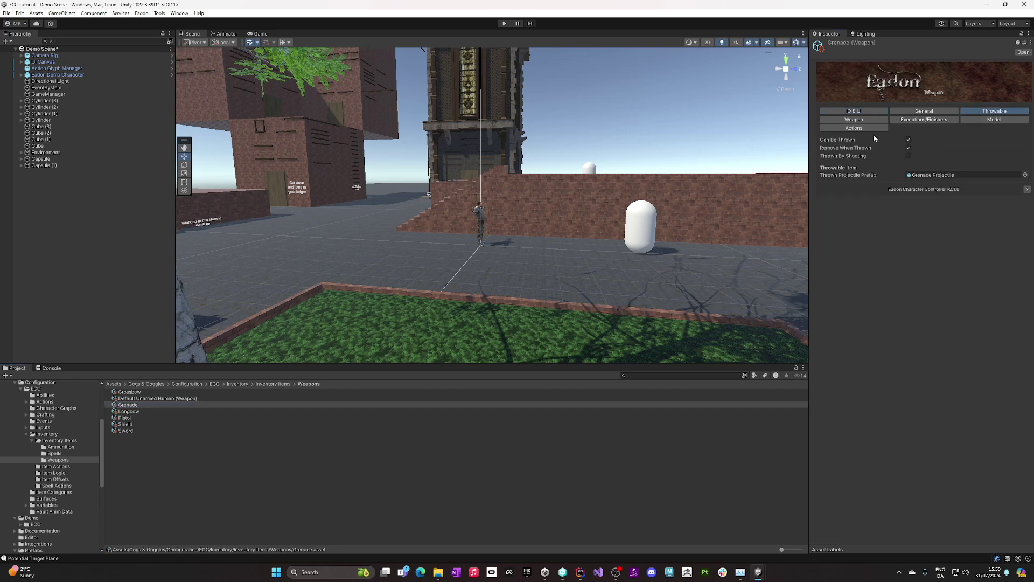
{"action": "left_click", "coordinate": [985, 121]}
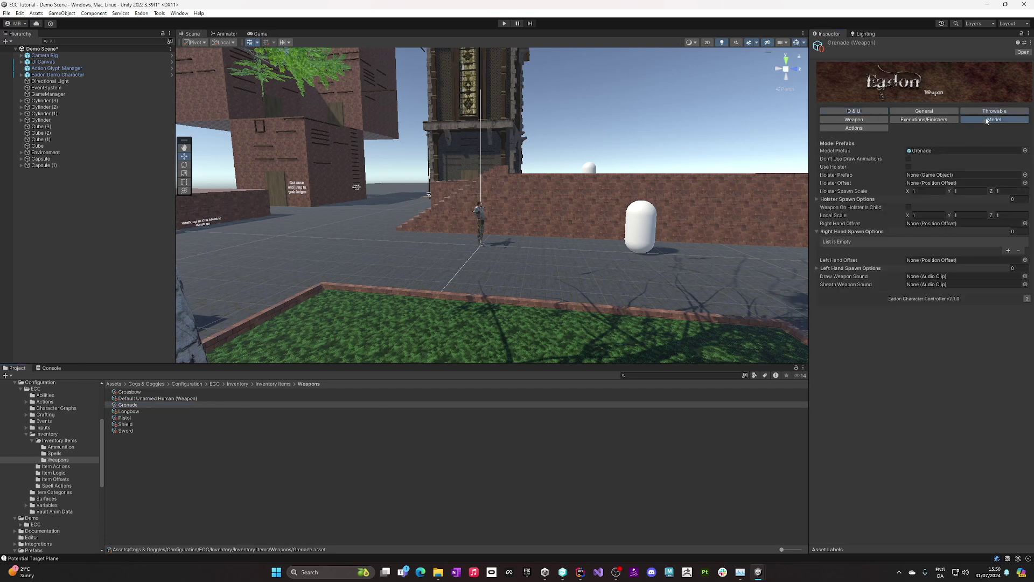
{"action": "left_click", "coordinate": [928, 152]}
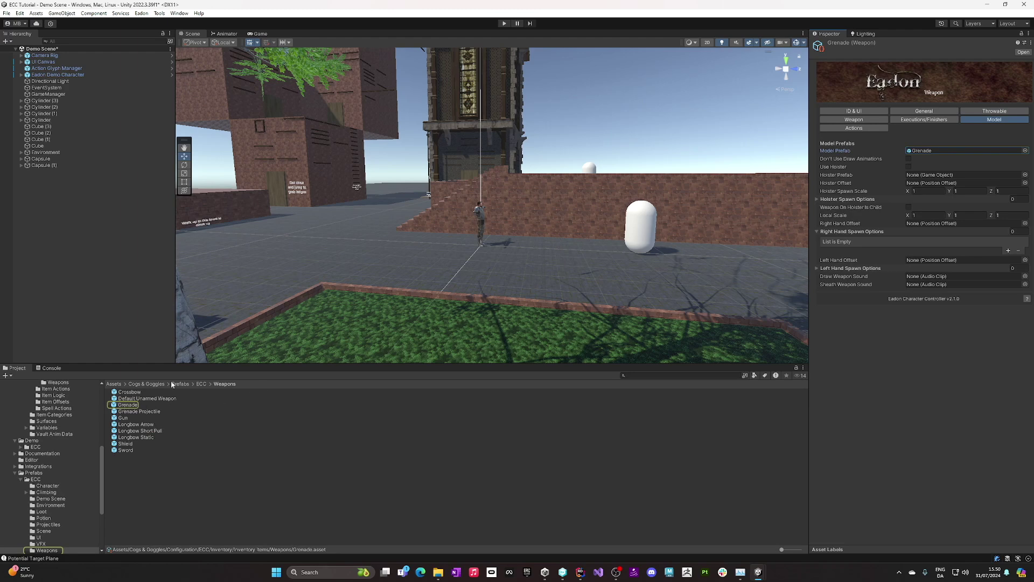
{"action": "left_click", "coordinate": [1001, 111]}
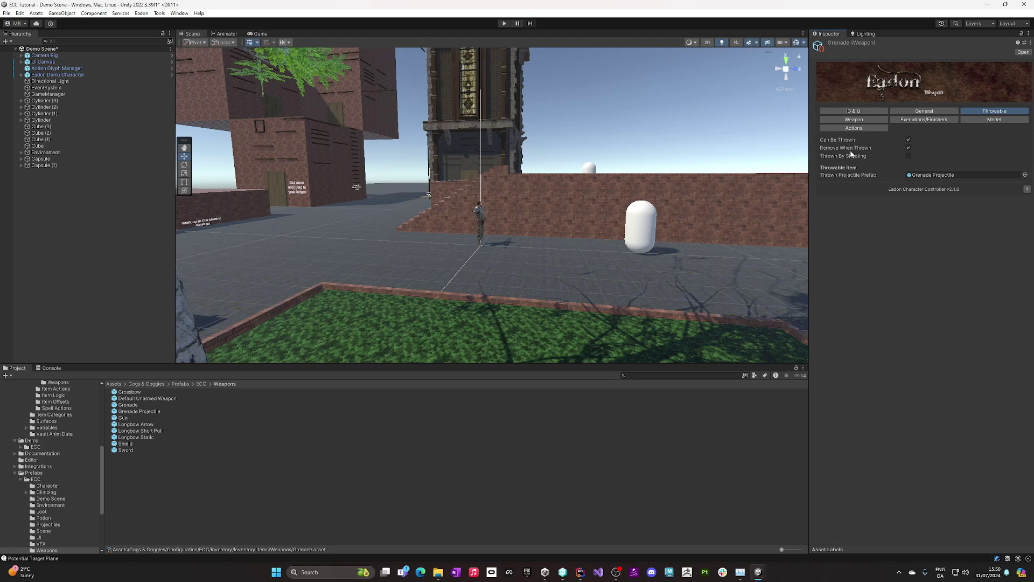
{"action": "left_click", "coordinate": [934, 175]}
Open the Grenade Projectile prefab, examine its Damage Collider and the Throwable Object's activation type options, and return to the scene
{"action": "double_click", "coordinate": [137, 411]}
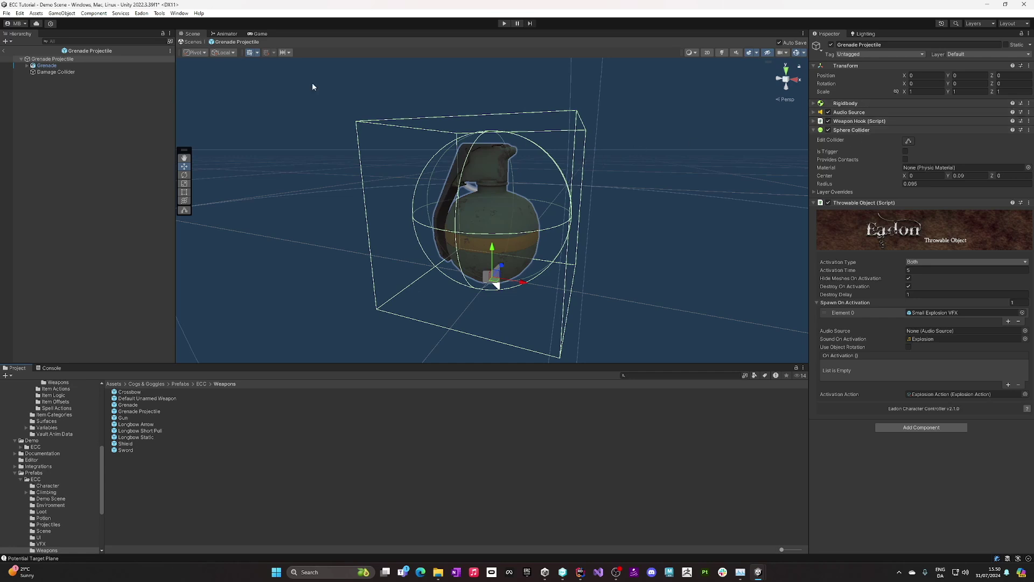
{"action": "left_click", "coordinate": [111, 71]}
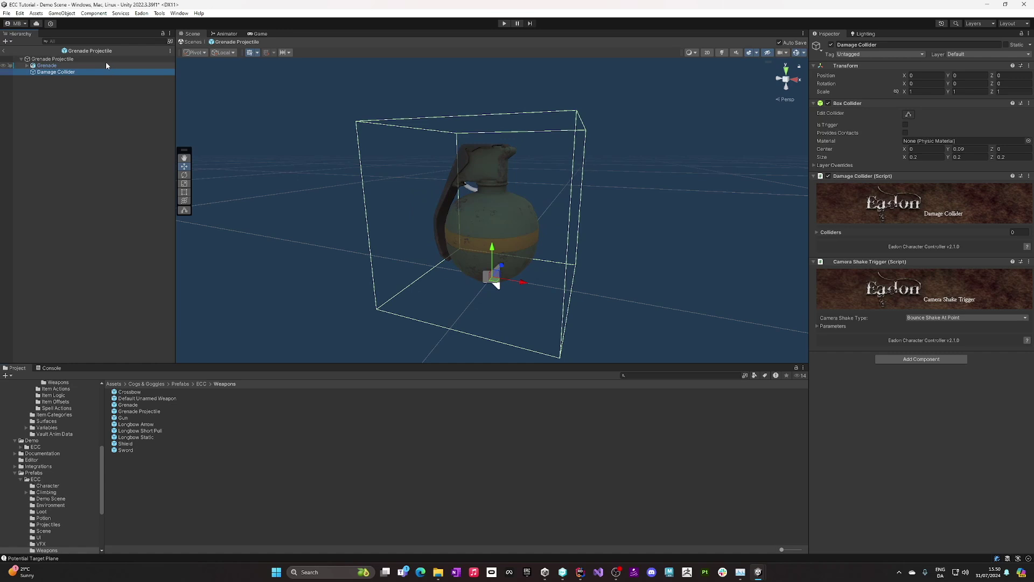
{"action": "left_click", "coordinate": [42, 59]}
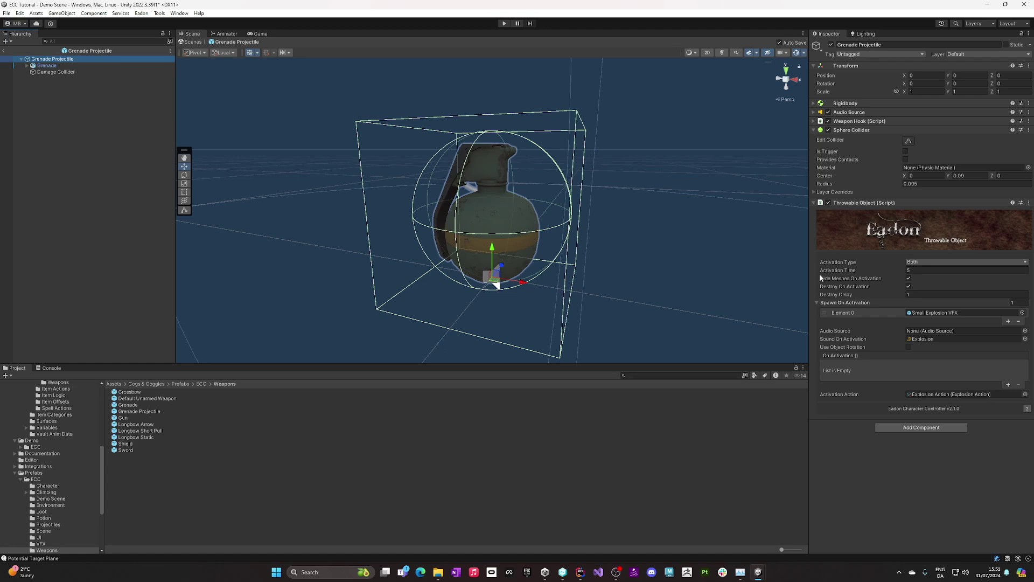
{"action": "left_click", "coordinate": [943, 262]}
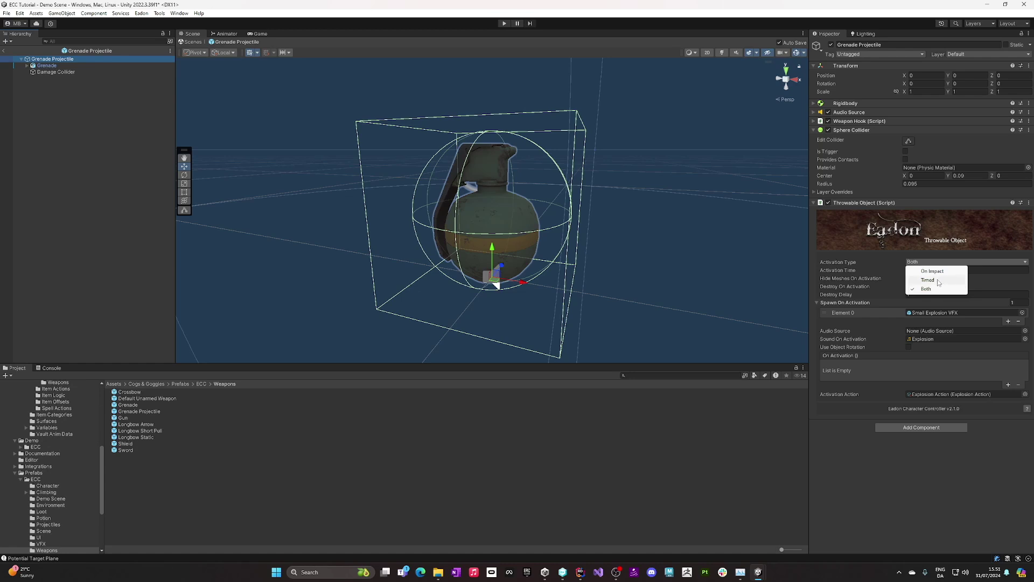
{"action": "left_click", "coordinate": [870, 255]}
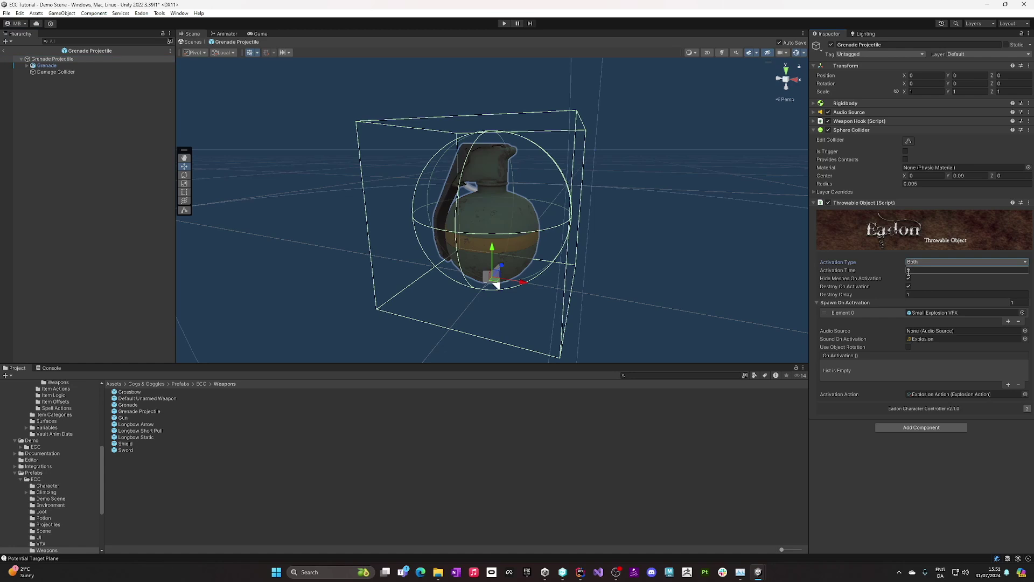
{"action": "key", "text": "Return"}
{"action": "left_click", "coordinate": [4, 51]}
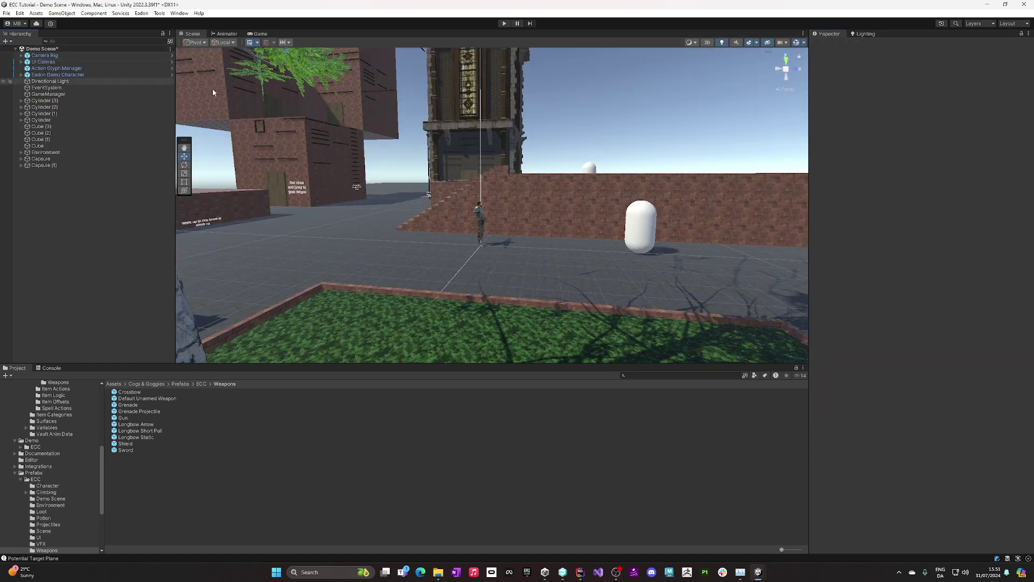
Start play mode and equip the grenade in the character's first right-hand equipment slot
{"action": "left_click", "coordinate": [505, 24]}
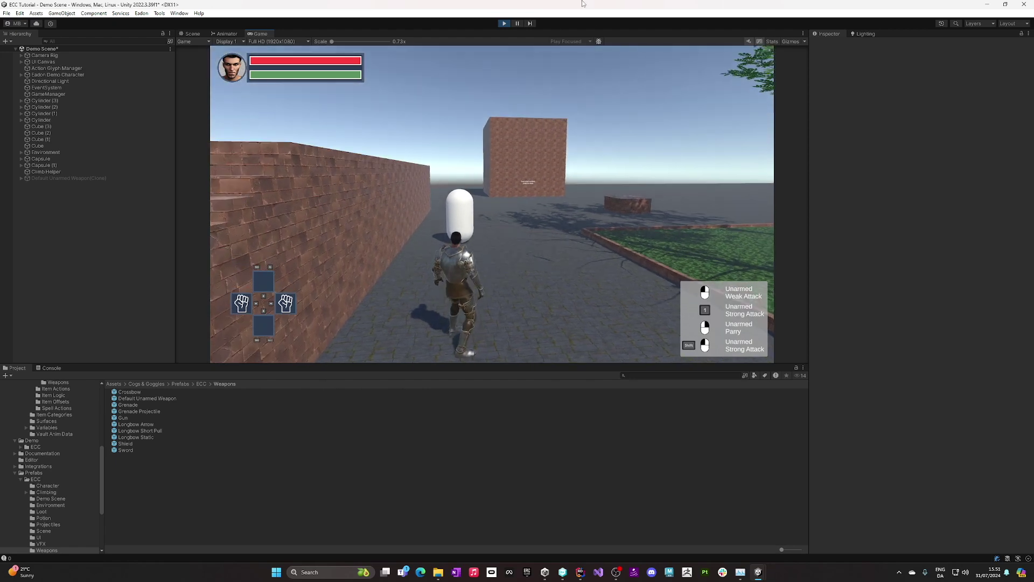
{"action": "key", "text": "i"}
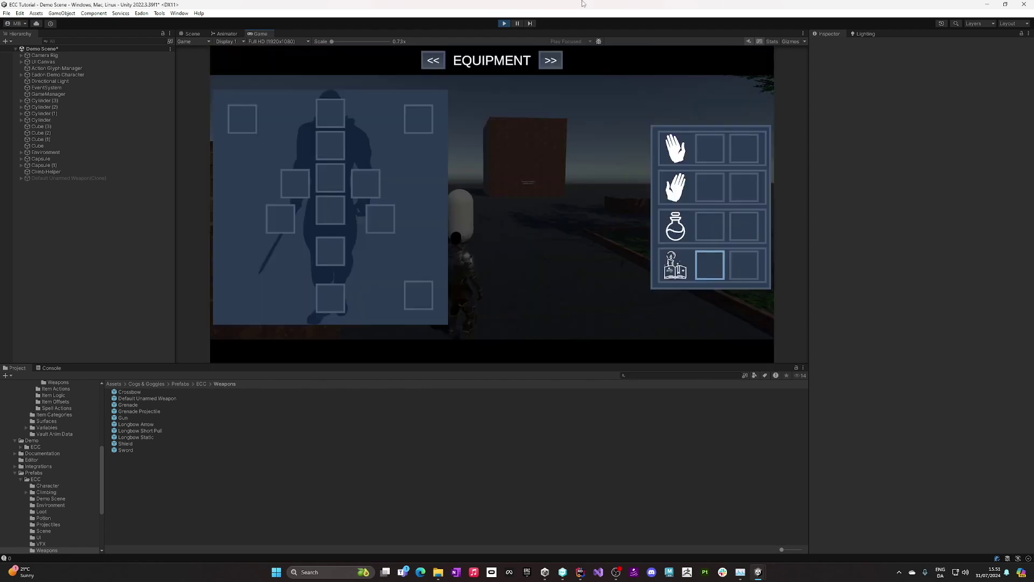
{"action": "left_click", "coordinate": [707, 146]}
{"action": "left_click", "coordinate": [426, 153]}
{"action": "key", "text": "i"}
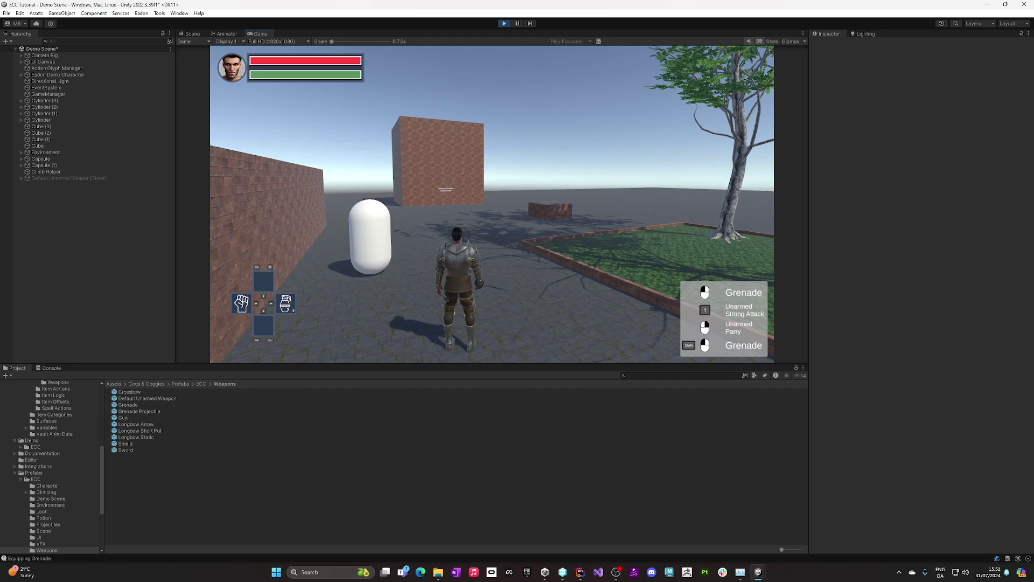
Throw a grenade ahead of the character, and try different throw distances while aiming the next one
{"action": "left_click", "coordinate": [492, 204]}
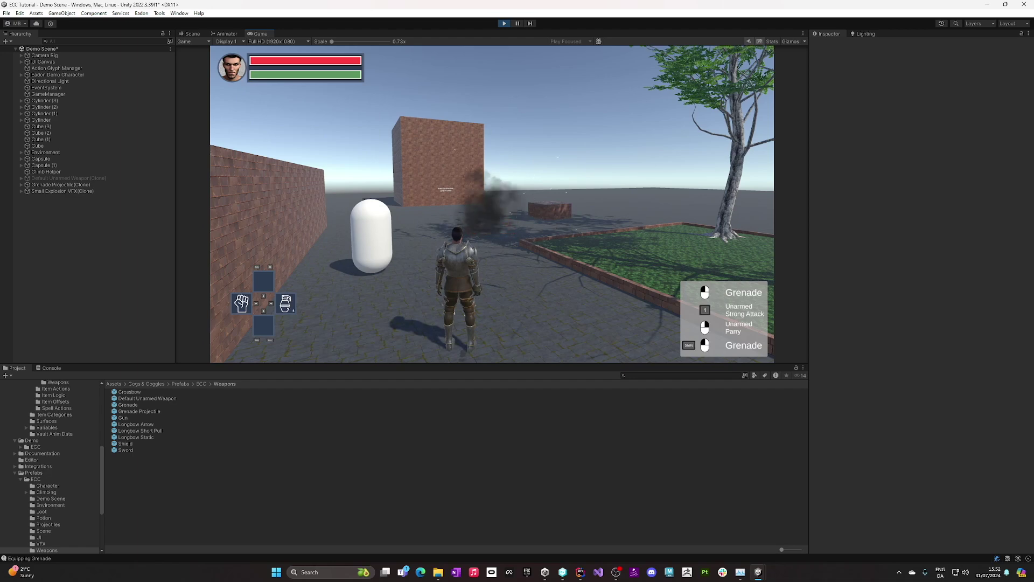
{"action": "left_click", "coordinate": [492, 204]}
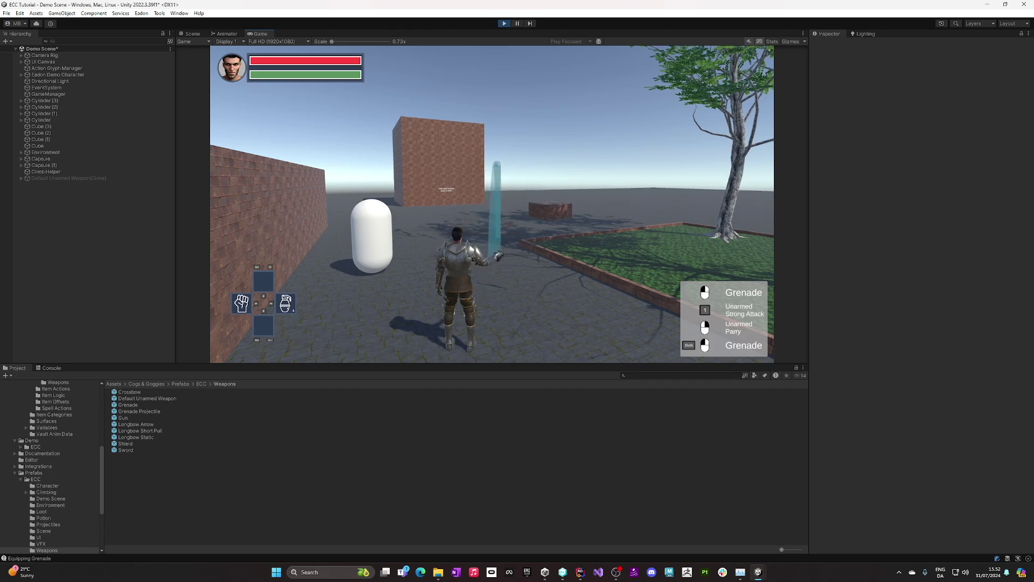
{"action": "scroll", "coordinate": [491, 204], "scroll_direction": "up", "scroll_amount": 5}
{"action": "scroll", "coordinate": [492, 204], "scroll_direction": "down", "scroll_amount": 4}
{"action": "scroll", "coordinate": [492, 204], "scroll_direction": "down", "scroll_amount": 3}
{"action": "scroll", "coordinate": [492, 204], "scroll_direction": "down", "scroll_amount": 1}
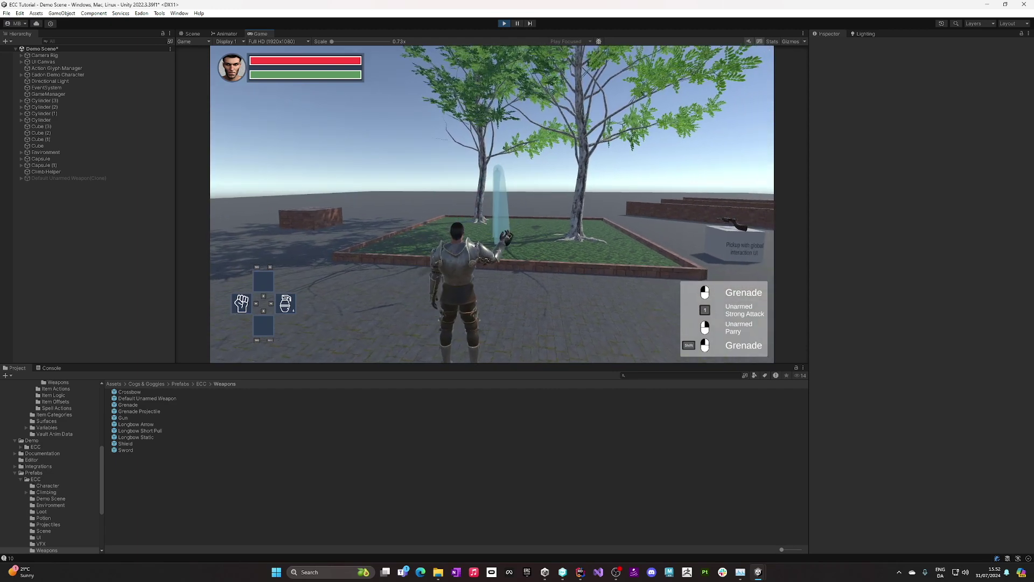
Test more grenade throws toward the flowerbed, both direct and aimed, and stop play mode
{"action": "left_click", "coordinate": [492, 204]}
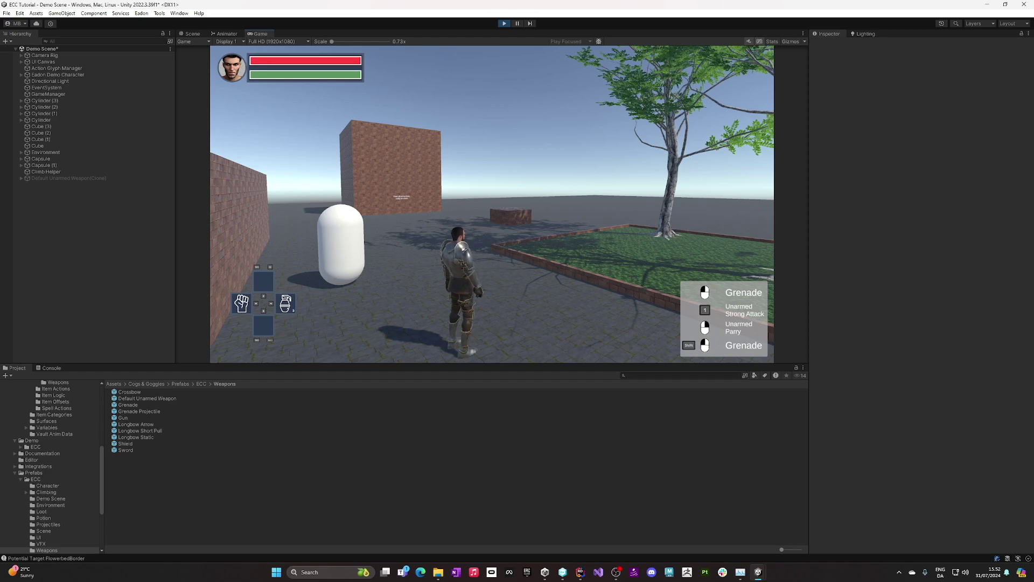
{"action": "left_click", "coordinate": [492, 204]}
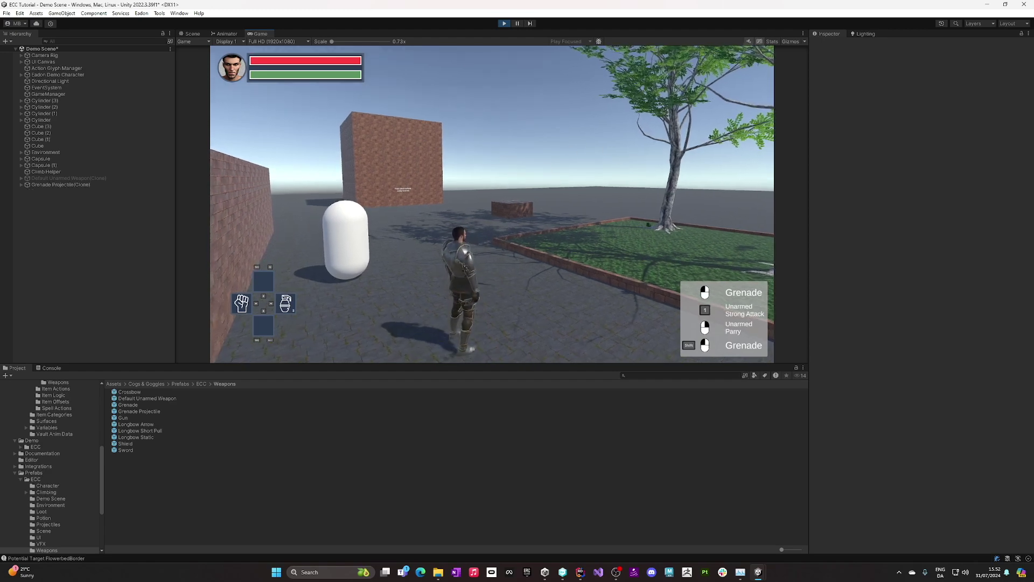
{"action": "left_click", "coordinate": [492, 204]}
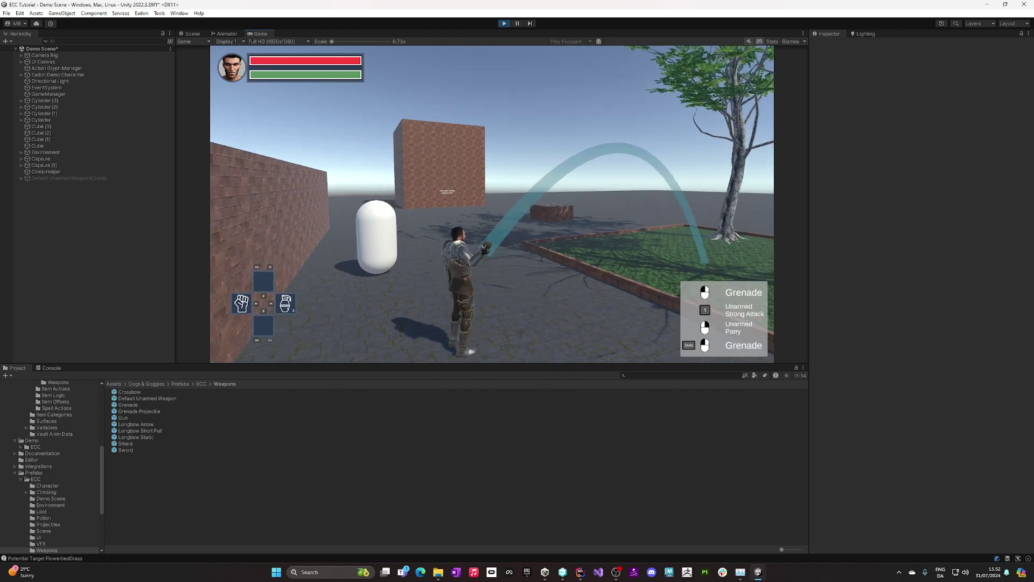
{"action": "left_click", "coordinate": [492, 204]}
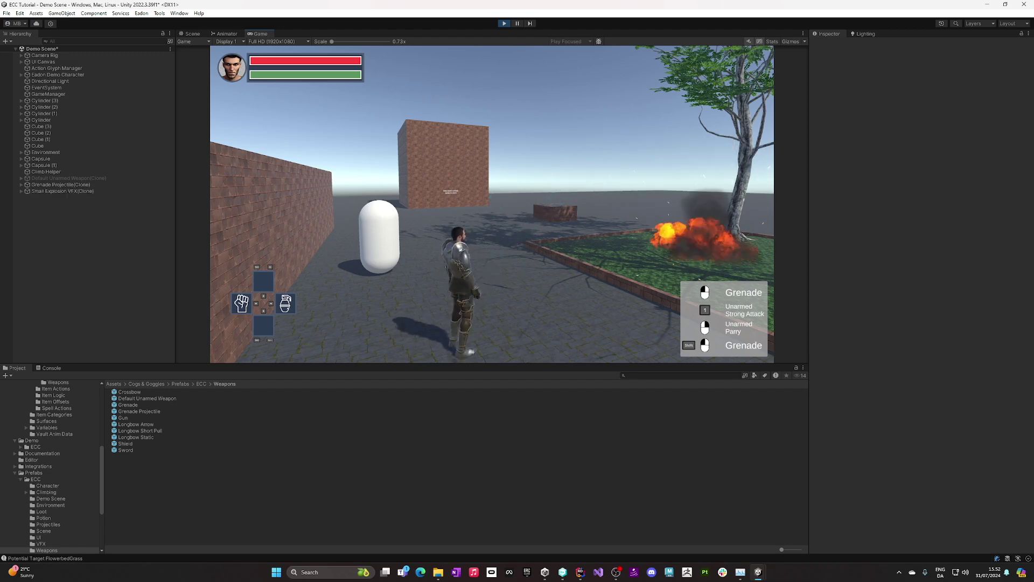
{"action": "left_click", "coordinate": [504, 24]}
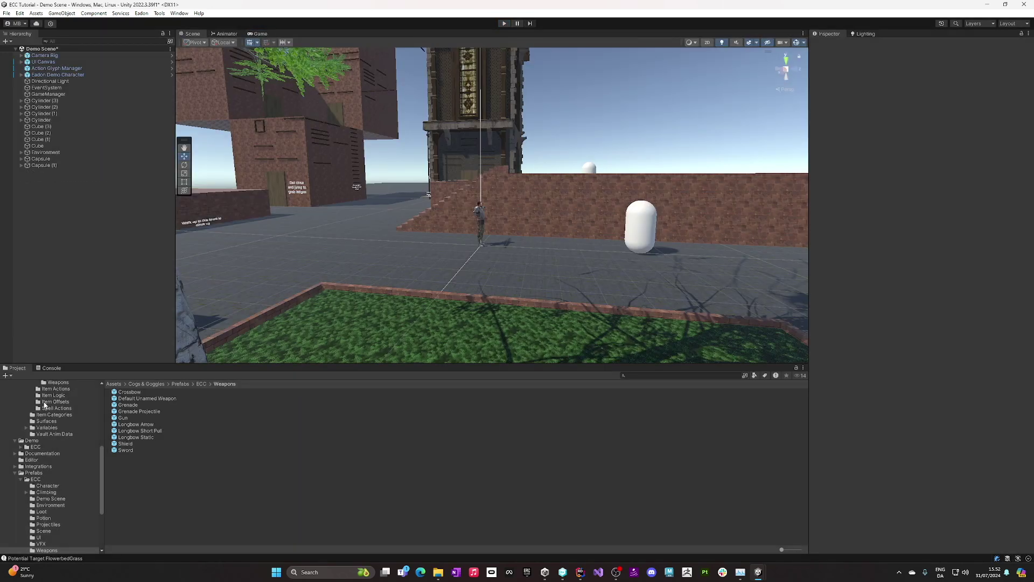
Examine the Throw Projectiles Time of the Throw Item Action and Throw Item Action Aiming assets in Item Actions
{"action": "scroll", "coordinate": [46, 447], "scroll_direction": "up", "scroll_amount": 3}
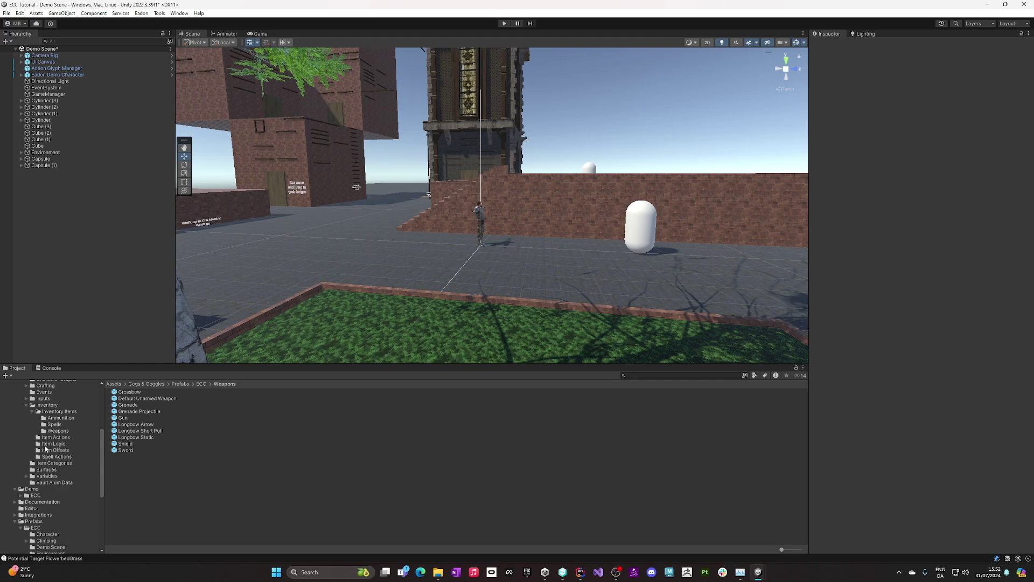
{"action": "left_click", "coordinate": [54, 437]}
{"action": "left_click", "coordinate": [154, 463]}
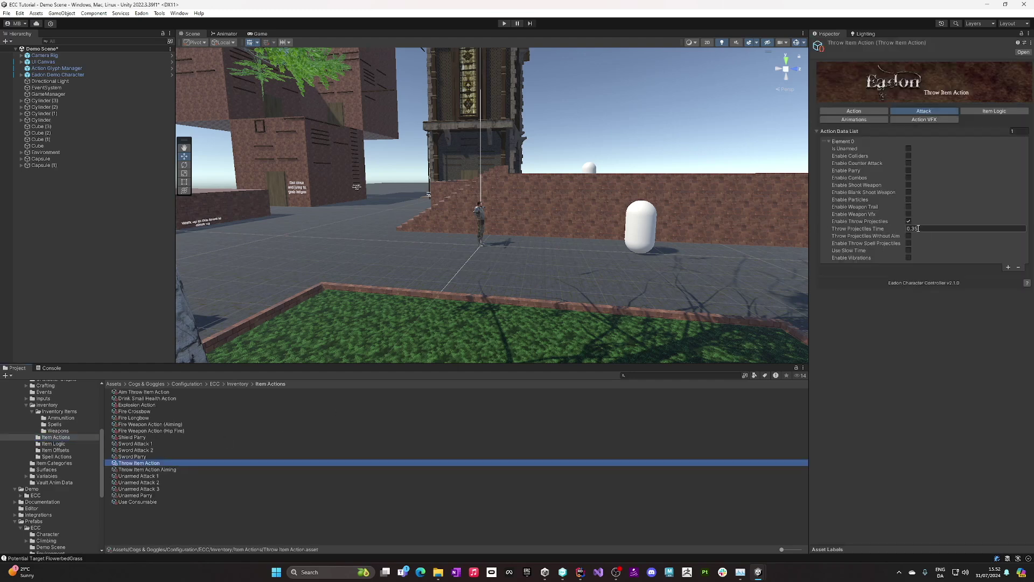
{"action": "left_click", "coordinate": [923, 229]}
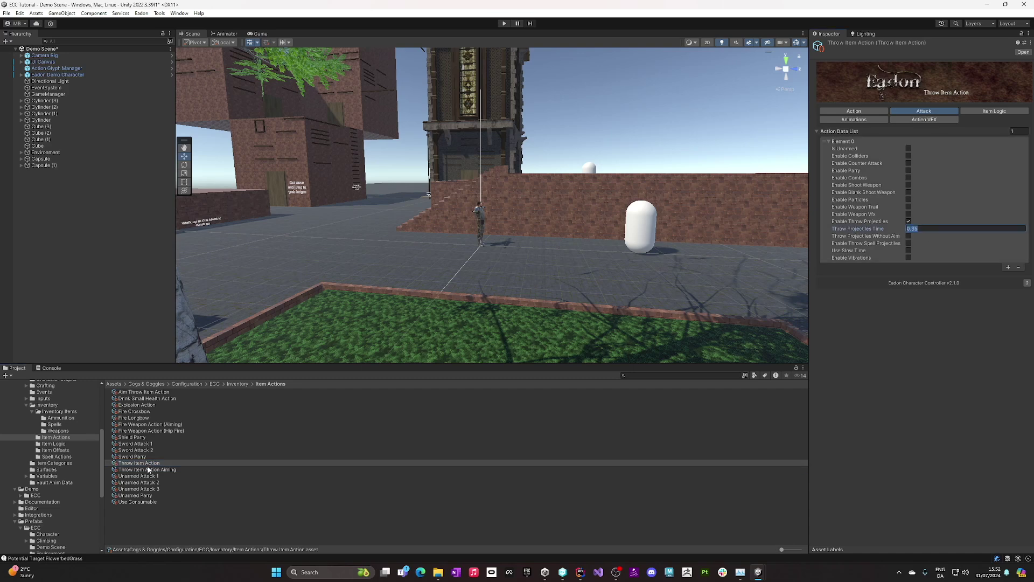
{"action": "left_click", "coordinate": [148, 468]}
{"action": "left_click", "coordinate": [923, 229]}
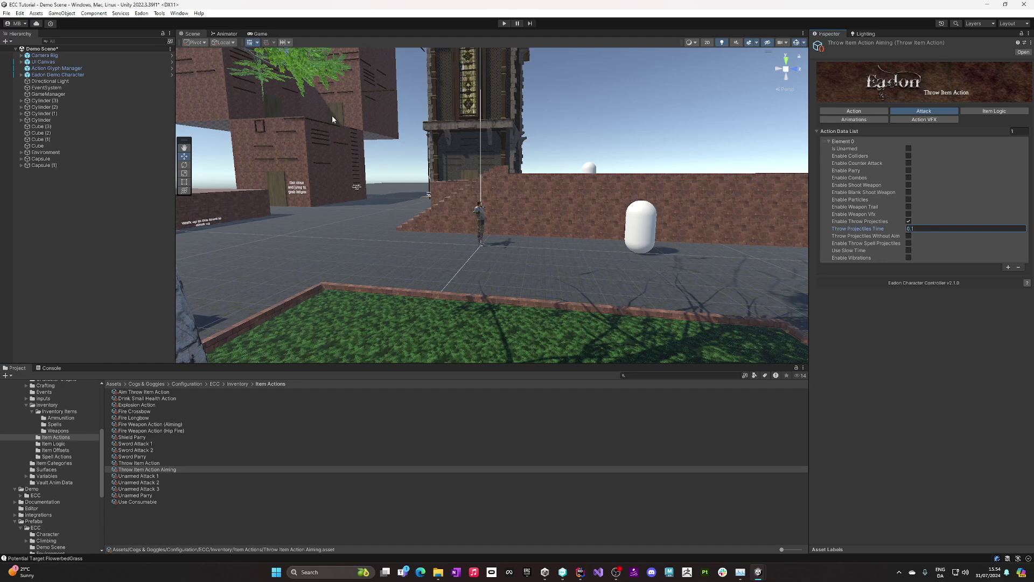
Inspect the Throw, Throw Actual Right and Throw Actual Left states on the animator's Override Interactions layer
{"action": "left_click", "coordinate": [226, 34]}
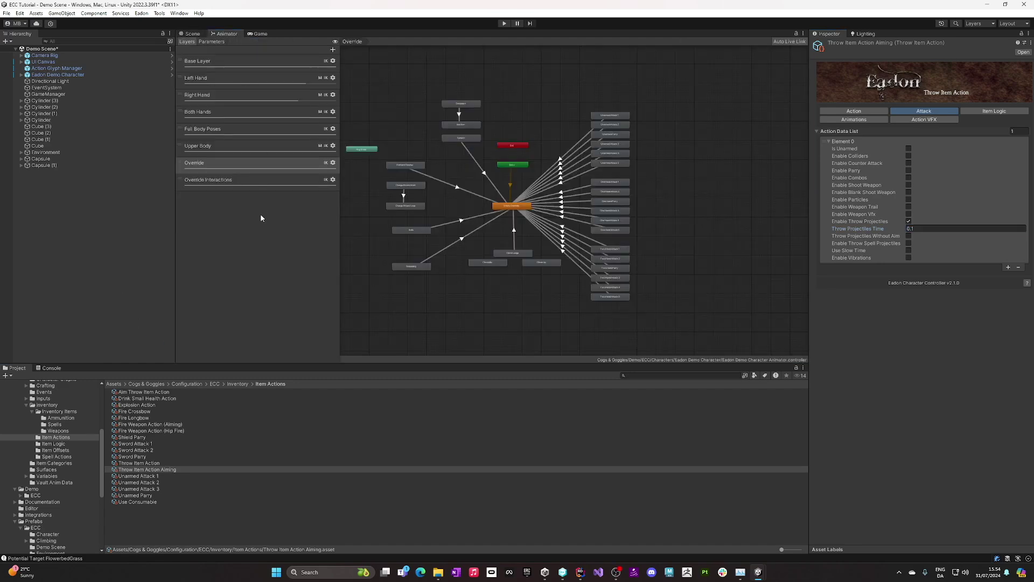
{"action": "left_click", "coordinate": [251, 183]}
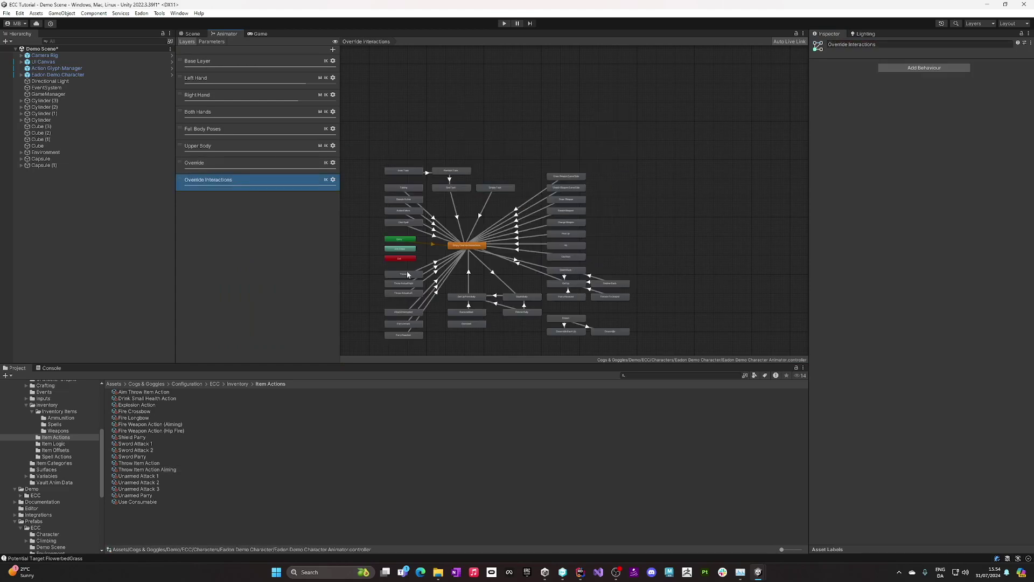
{"action": "scroll", "coordinate": [412, 274], "scroll_direction": "up", "scroll_amount": 10}
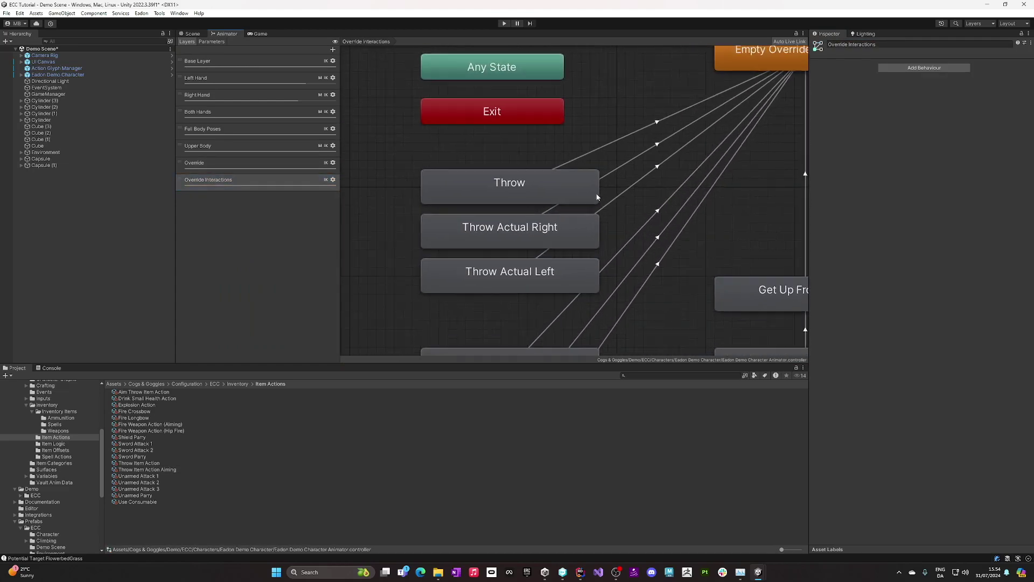
{"action": "scroll", "coordinate": [597, 198], "scroll_direction": "down", "scroll_amount": 2}
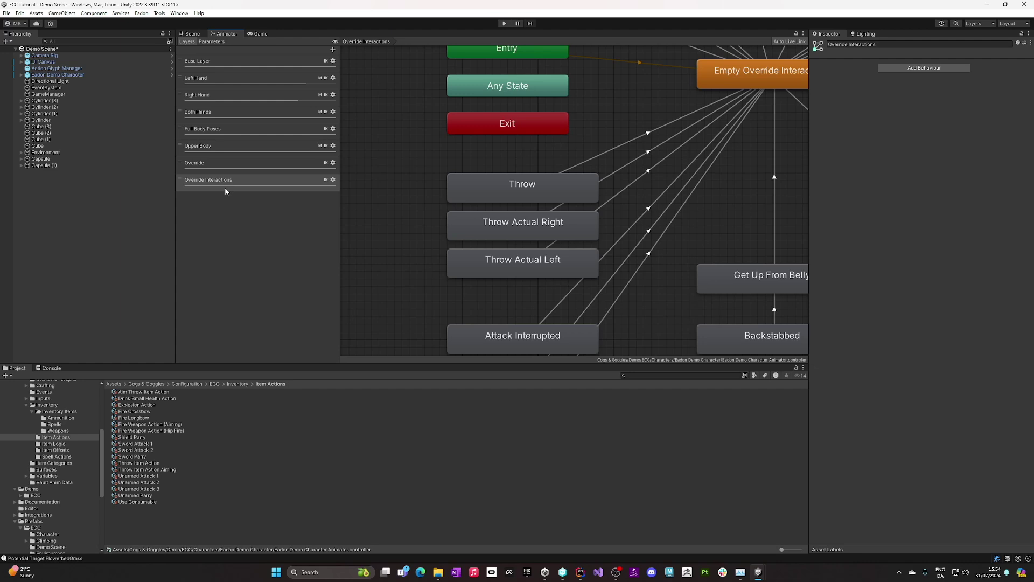
{"action": "left_click_drag", "start_coordinate": [389, 166], "coordinate": [609, 308]}
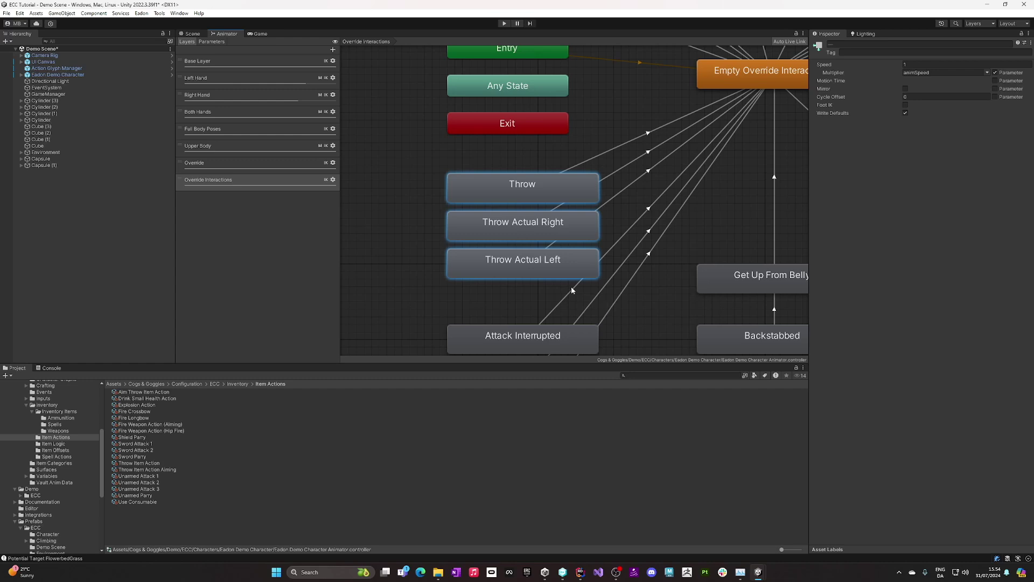
{"action": "left_click", "coordinate": [412, 218]}
{"action": "left_click", "coordinate": [478, 190]}
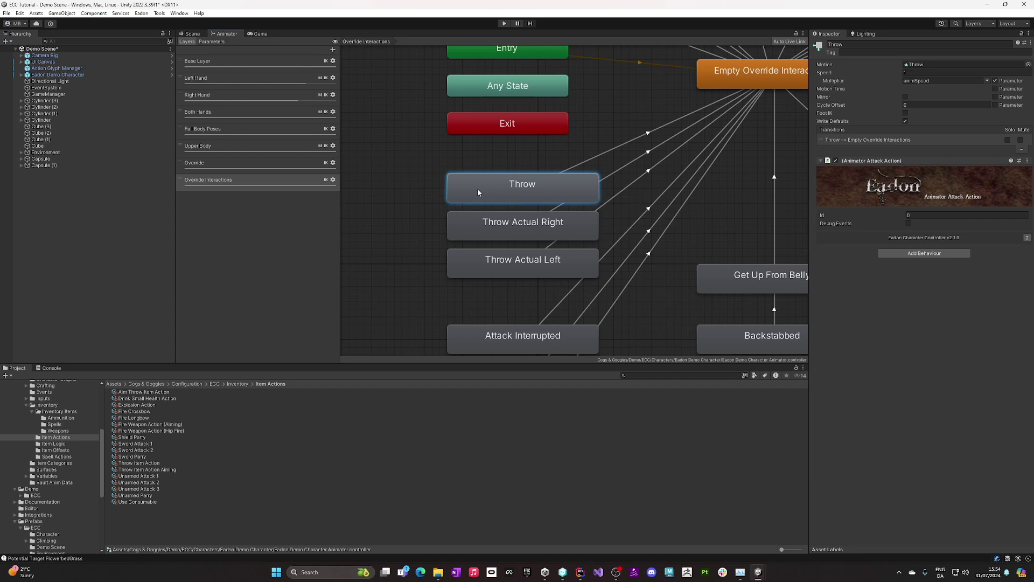
{"action": "left_click", "coordinate": [507, 233]}
{"action": "left_click", "coordinate": [511, 271]}
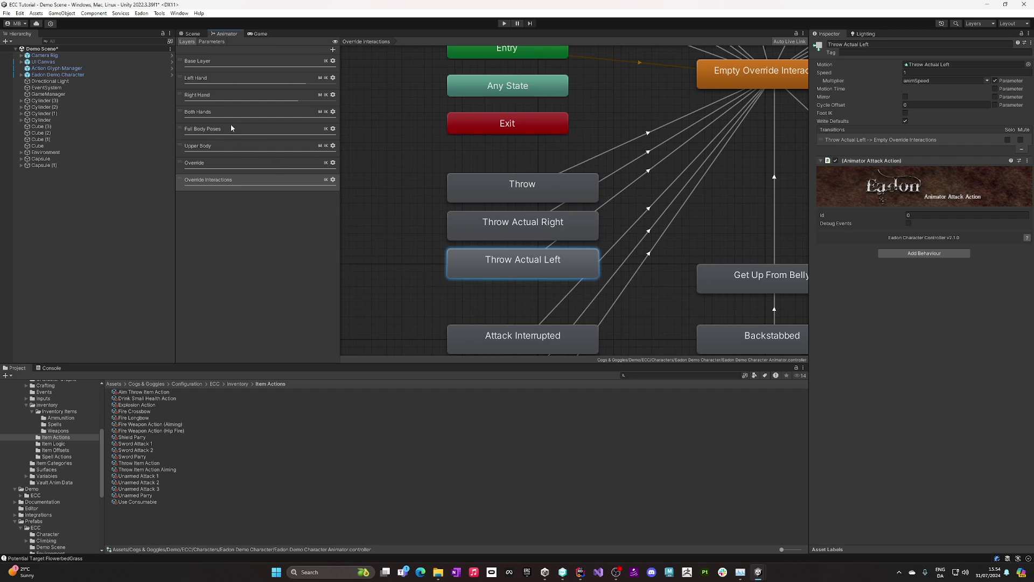
Inspect the Throw Aim Left state on the animator's Left Hand layer
{"action": "left_click", "coordinate": [218, 79]}
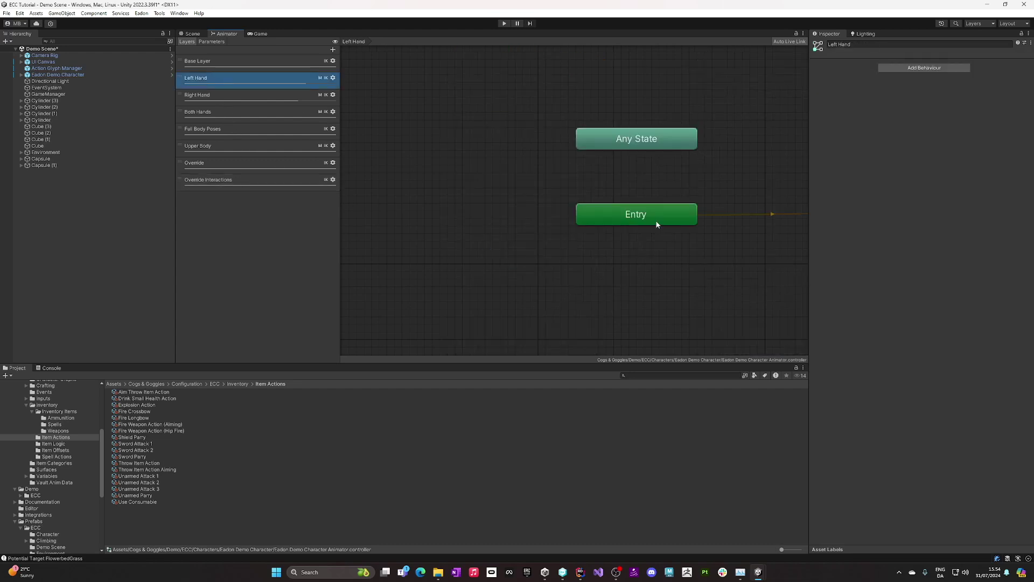
{"action": "scroll", "coordinate": [656, 224], "scroll_direction": "down", "scroll_amount": 3}
{"action": "middle_click_drag", "start_coordinate": [675, 238], "coordinate": [437, 237]}
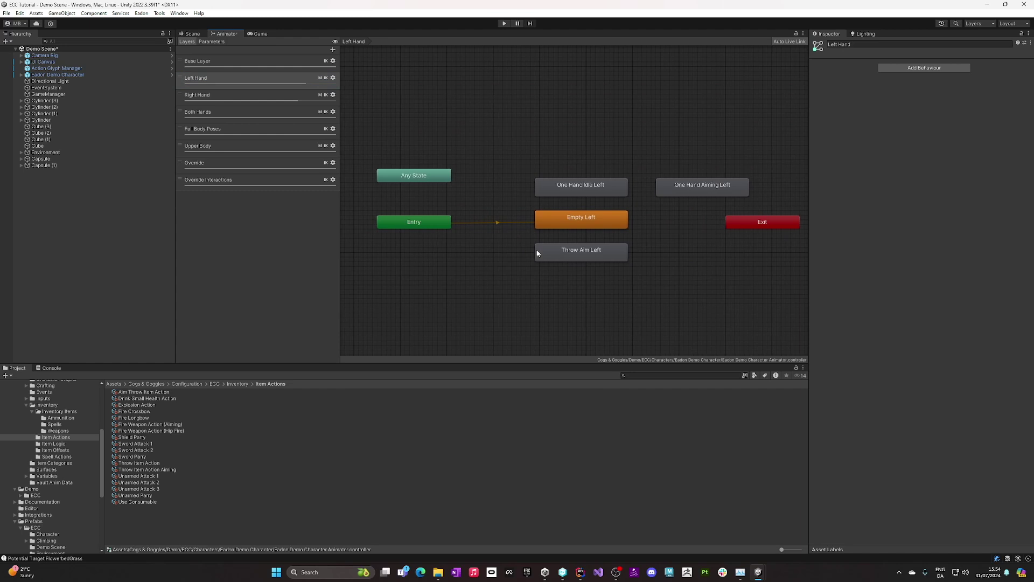
{"action": "left_click", "coordinate": [569, 251]}
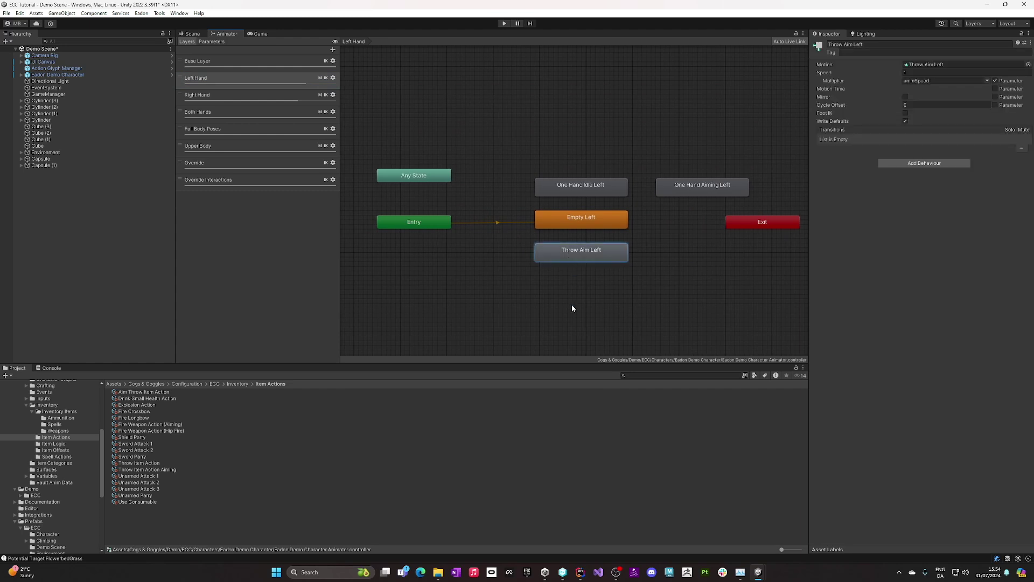
Show the Throw Aim Right state on the animator's Right Hand layer and return to the scene view
{"action": "left_click", "coordinate": [278, 97]}
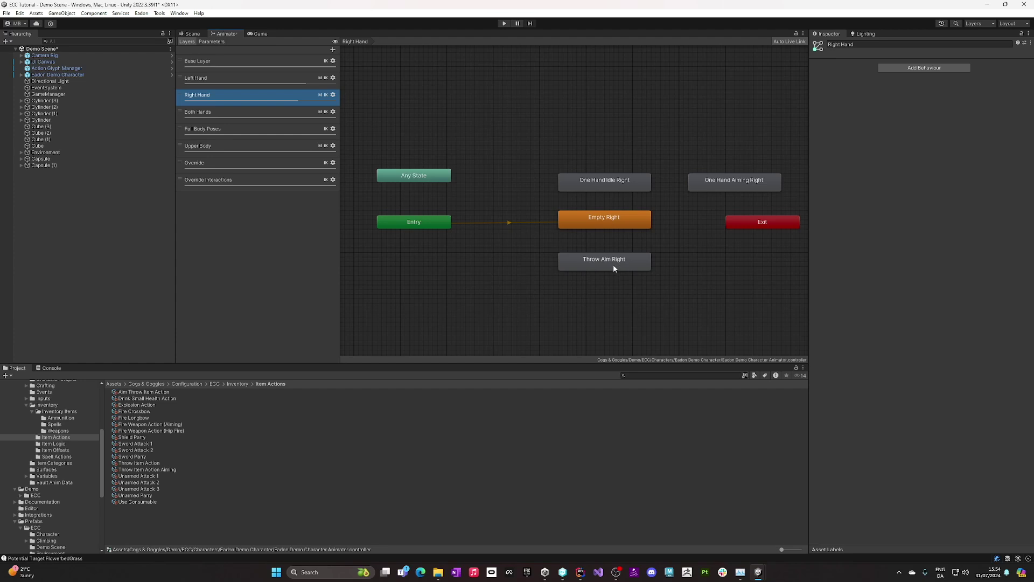
{"action": "left_click", "coordinate": [193, 34]}
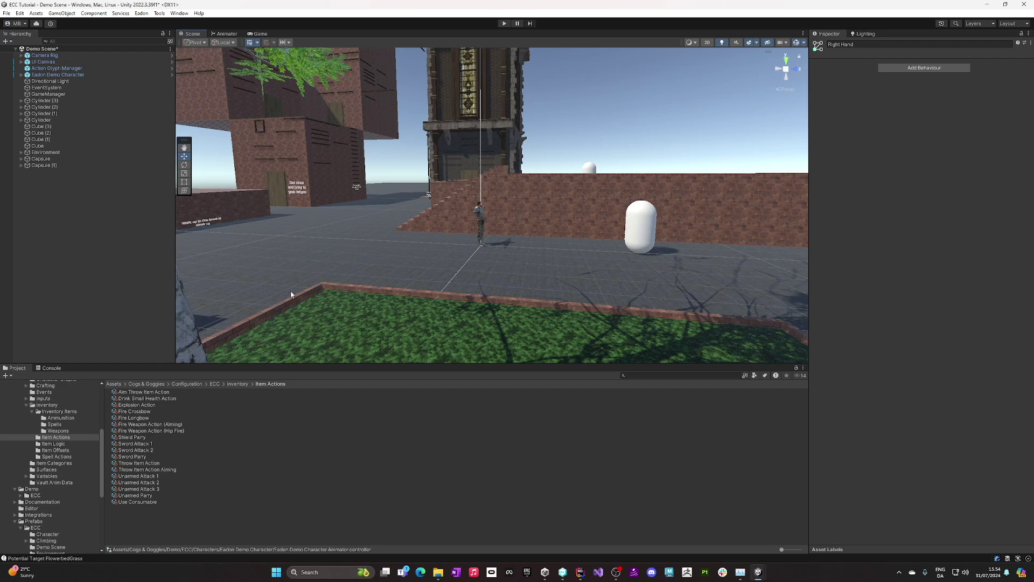
Open Throw Axe Scene from the Test/Throw Axe folder without saving the changes to Demo Scene
{"action": "scroll", "coordinate": [65, 480], "scroll_direction": "down", "scroll_amount": 7}
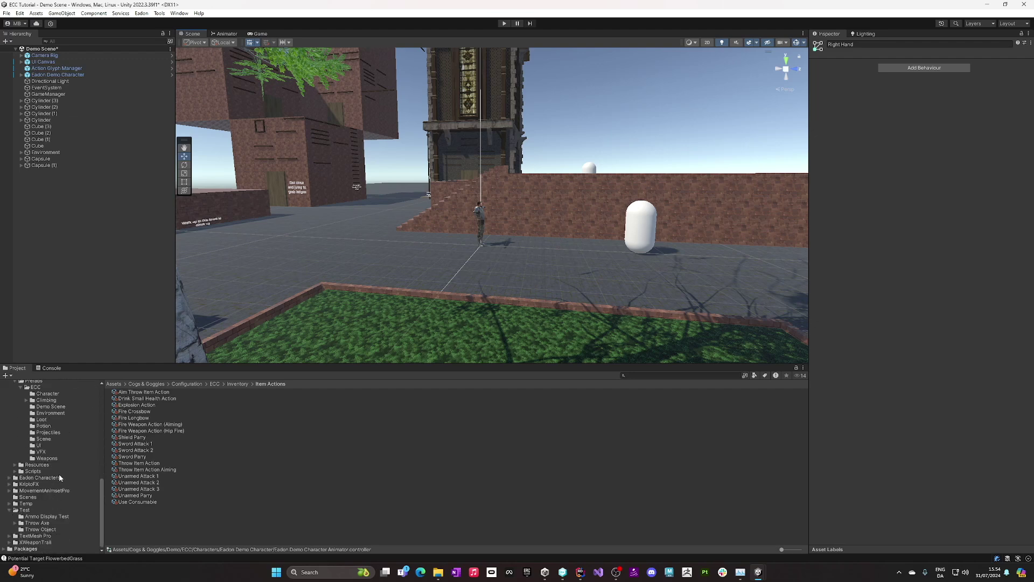
{"action": "left_click", "coordinate": [45, 524]}
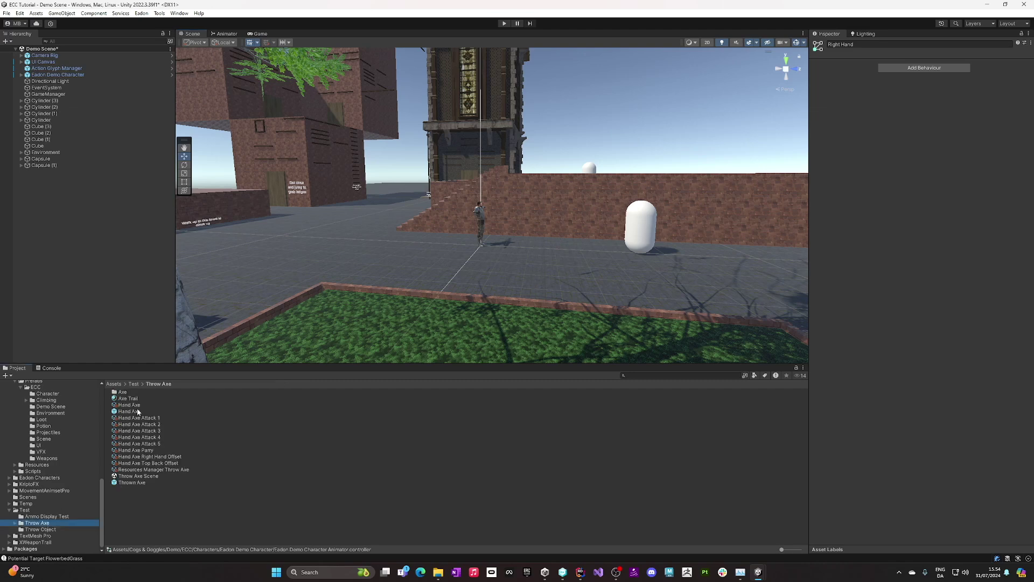
{"action": "double_click", "coordinate": [133, 476]}
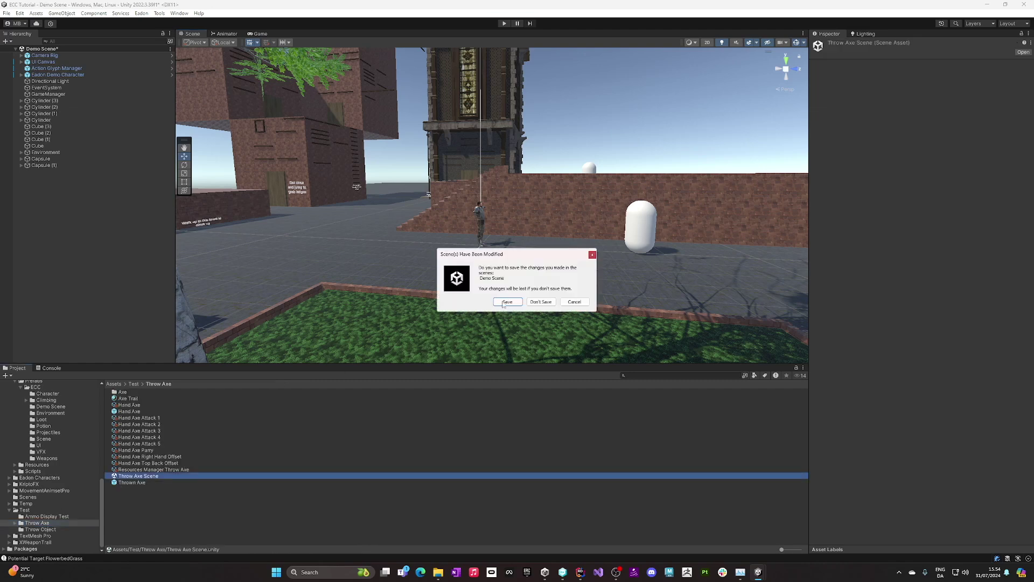
{"action": "left_click", "coordinate": [541, 301]}
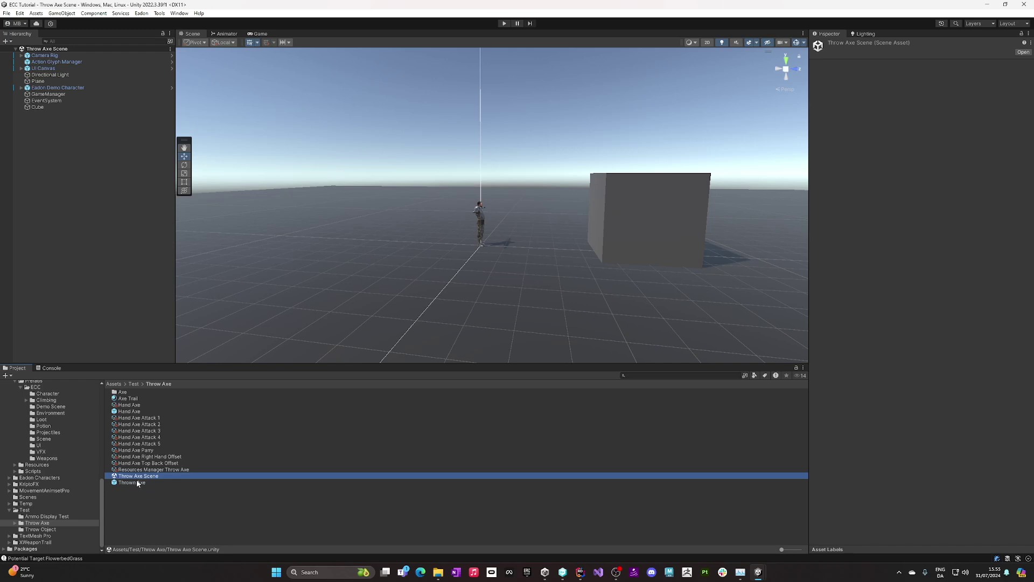
Examine the Hand Axe weapon asset's throwable, model, weapon and action settings, locating its model prefab and thrown projectile prefab
{"action": "left_click", "coordinate": [139, 405]}
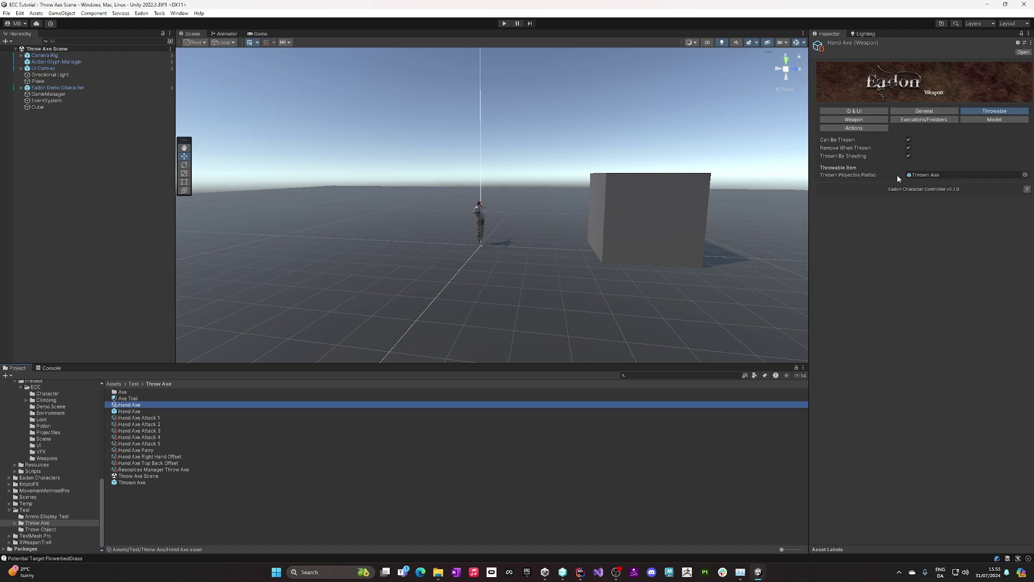
{"action": "left_click", "coordinate": [1005, 119]}
{"action": "left_click", "coordinate": [947, 150]}
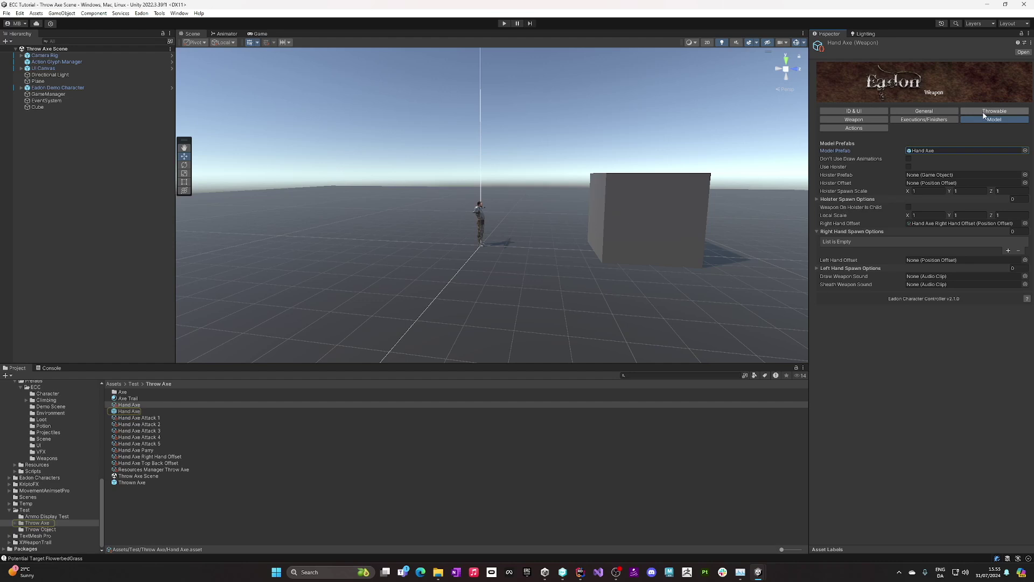
{"action": "left_click", "coordinate": [984, 112]}
{"action": "left_click", "coordinate": [950, 175]}
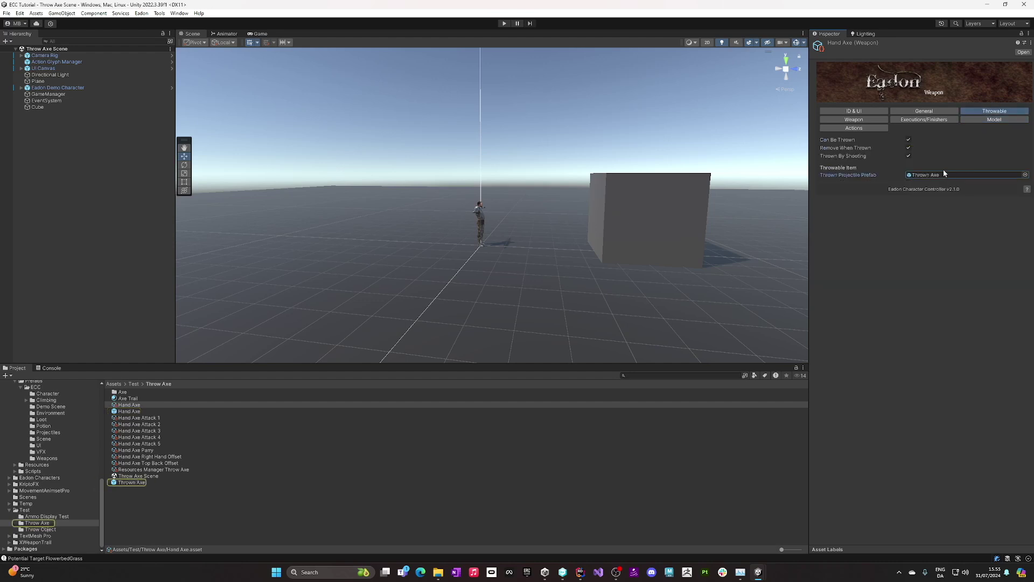
{"action": "left_click", "coordinate": [870, 121]}
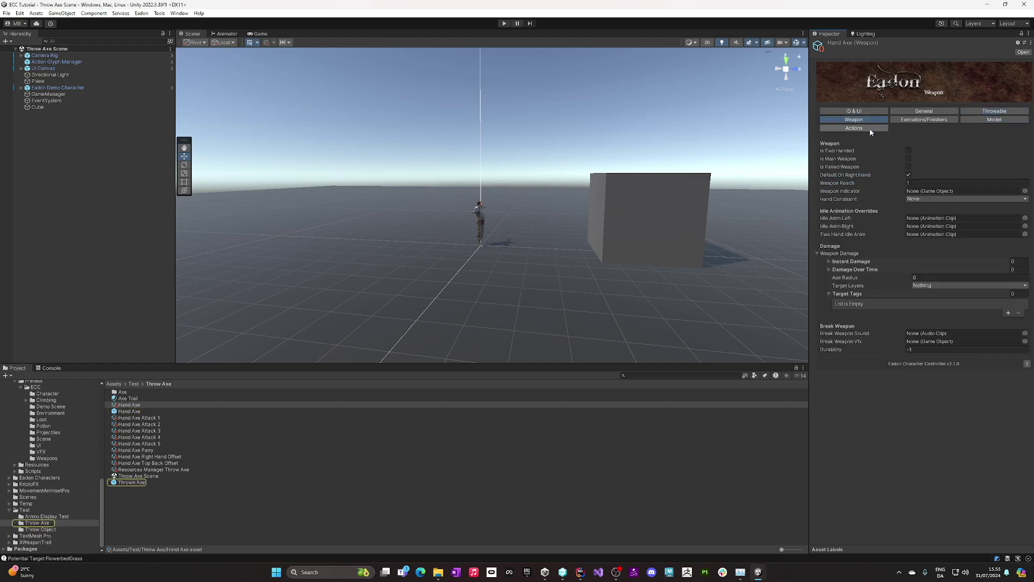
{"action": "left_click", "coordinate": [865, 128]}
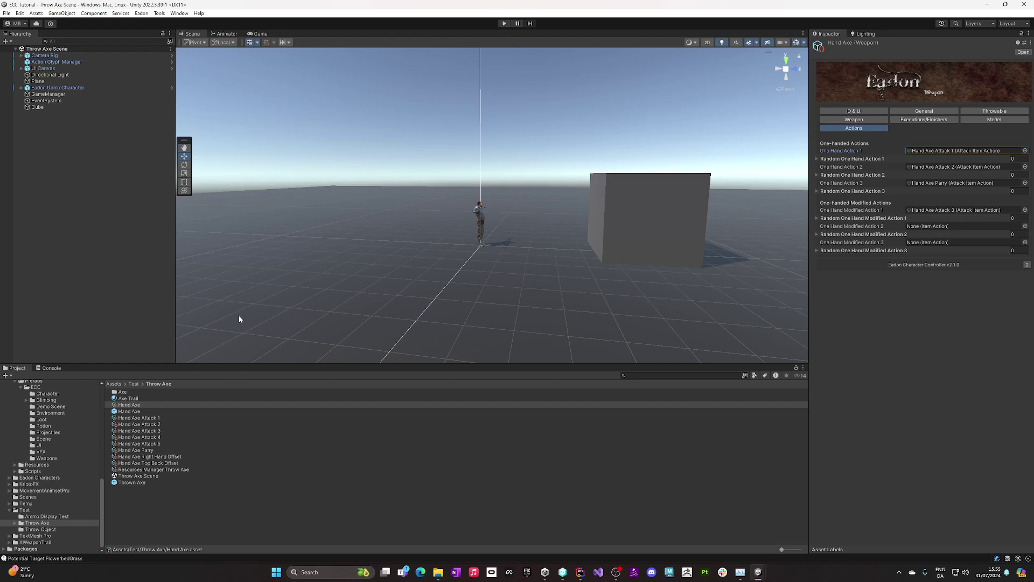
Run the scene and equip the Hand Axe in the first right-hand slot of the character's equipment
{"action": "left_click", "coordinate": [503, 23]}
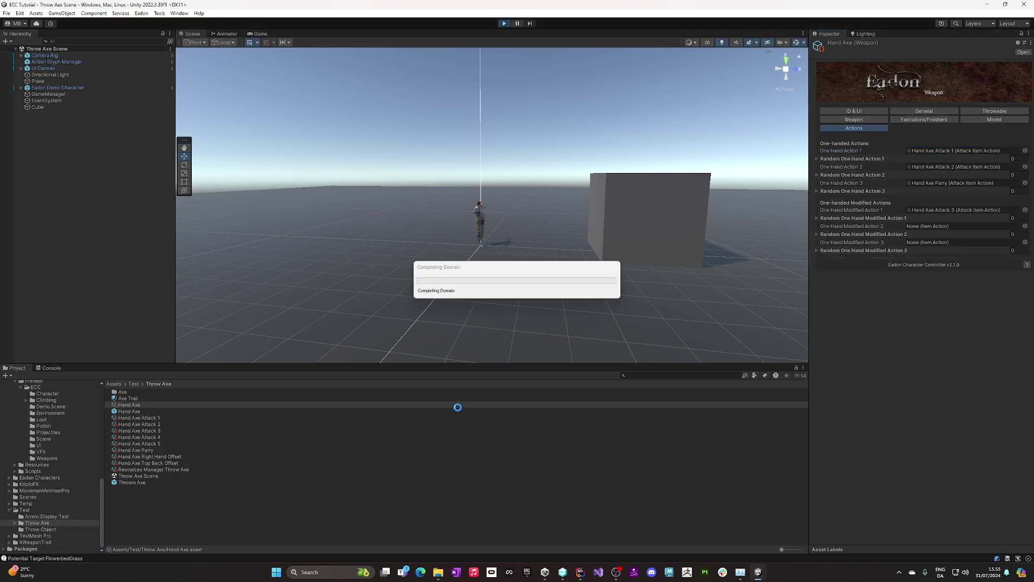
{"action": "key", "text": "i"}
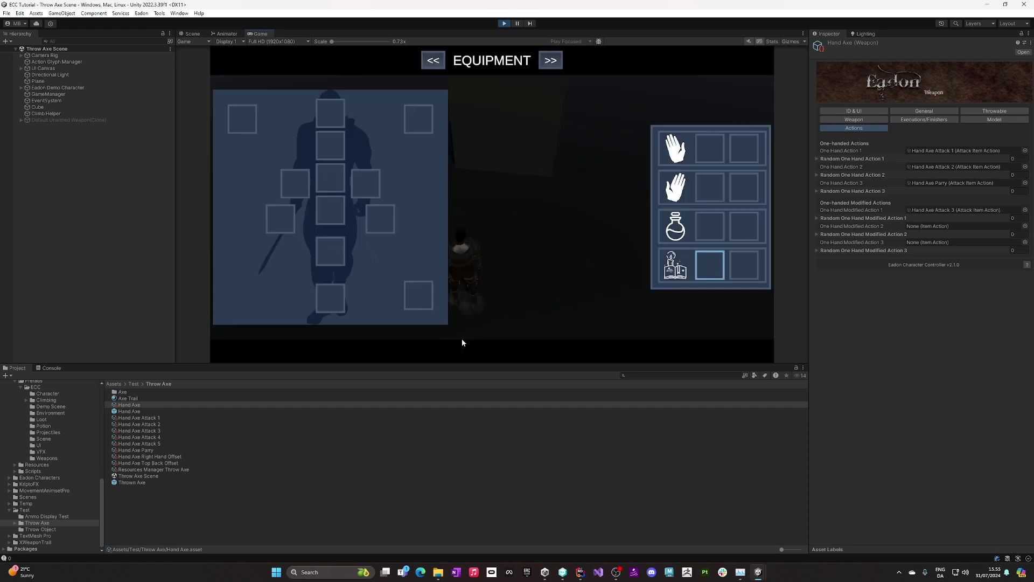
{"action": "left_click", "coordinate": [711, 149]}
{"action": "left_click", "coordinate": [435, 157]}
{"action": "key", "text": "i"}
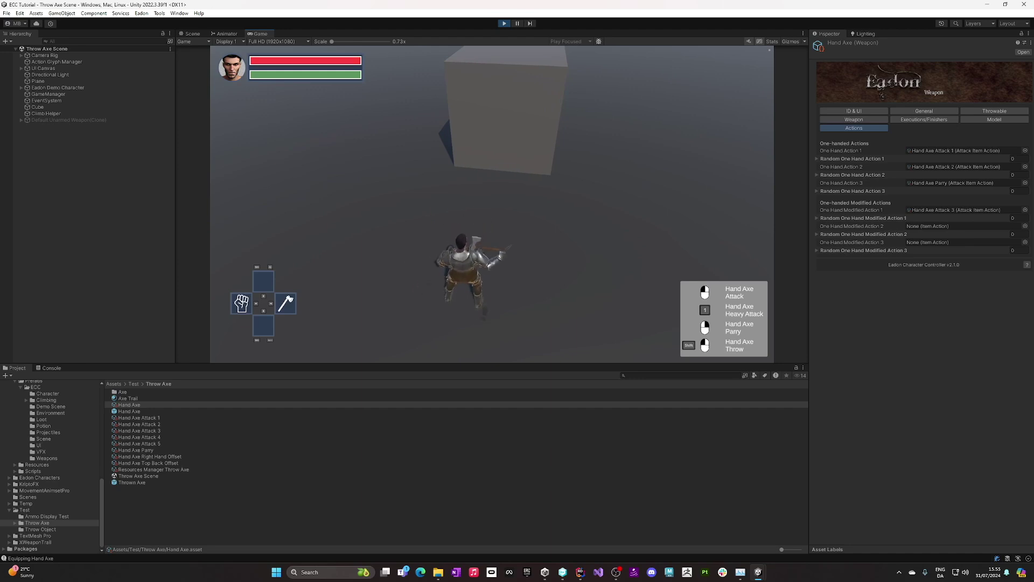
Test a regular Hand Axe attack and an axe throw at the cube
{"action": "left_click", "coordinate": [492, 205]}
{"action": "left_click", "coordinate": [492, 204], "text": "shift"}
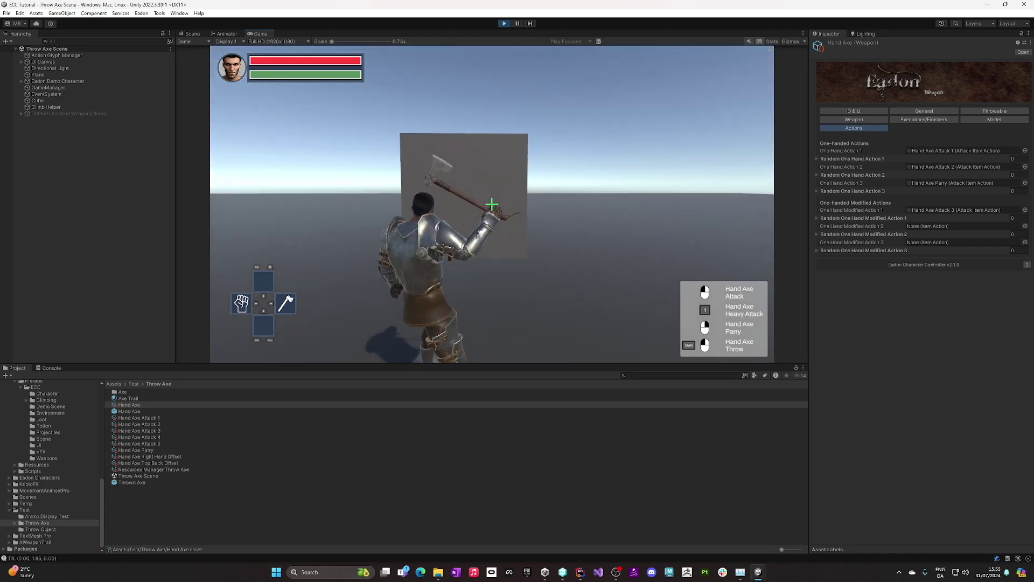
{"action": "left_click", "coordinate": [492, 204], "text": "shift"}
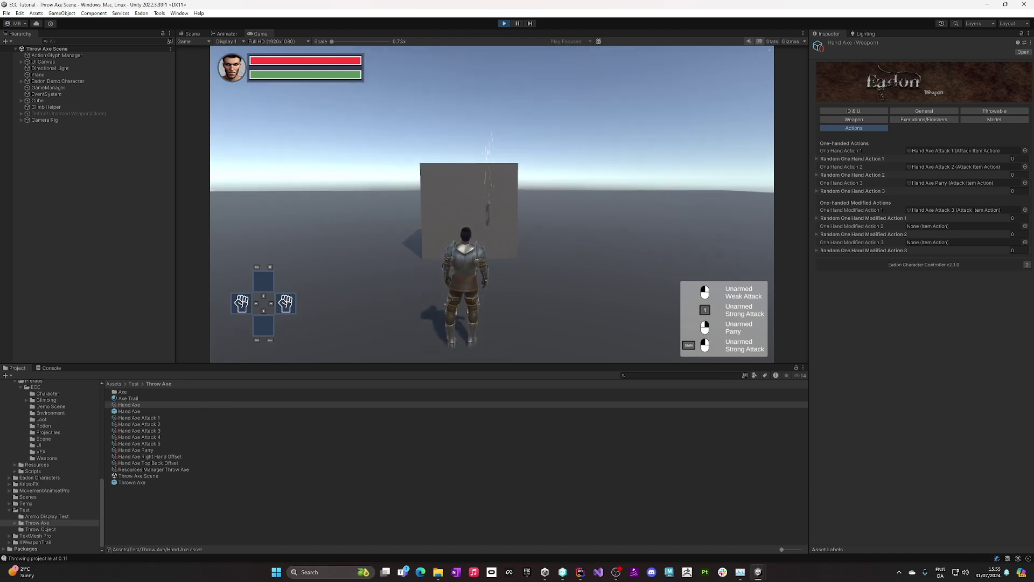
Walk up to the cube to loot the thrown Hand Axe, and stop play mode
{"action": "key", "text": "w"}
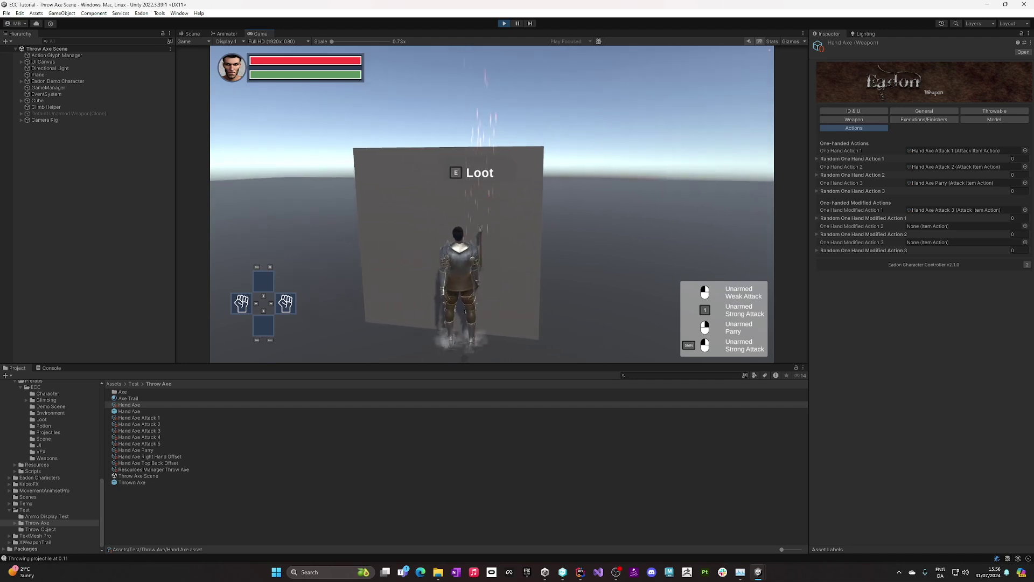
{"action": "key", "text": "e"}
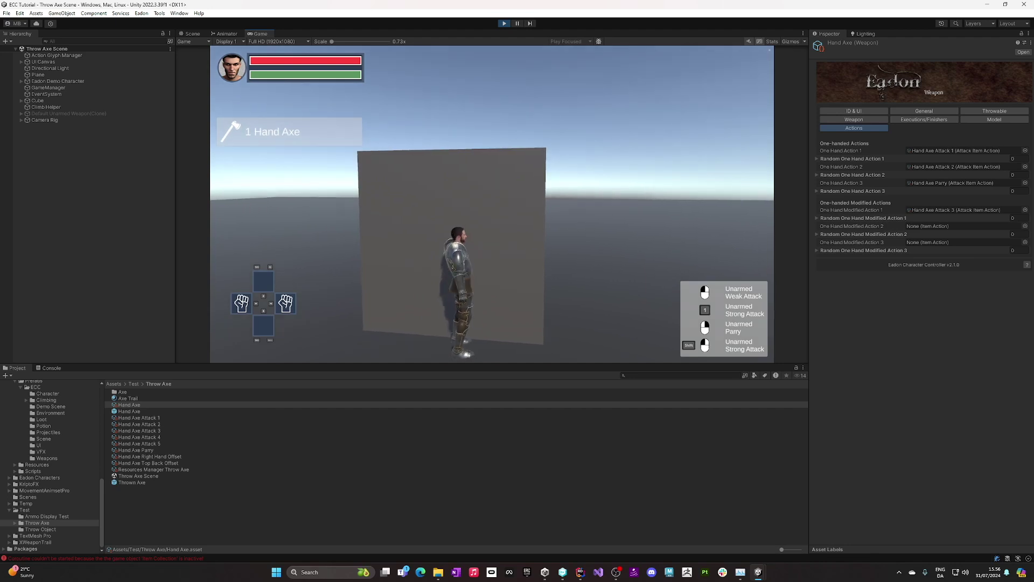
{"action": "left_click", "coordinate": [504, 24]}
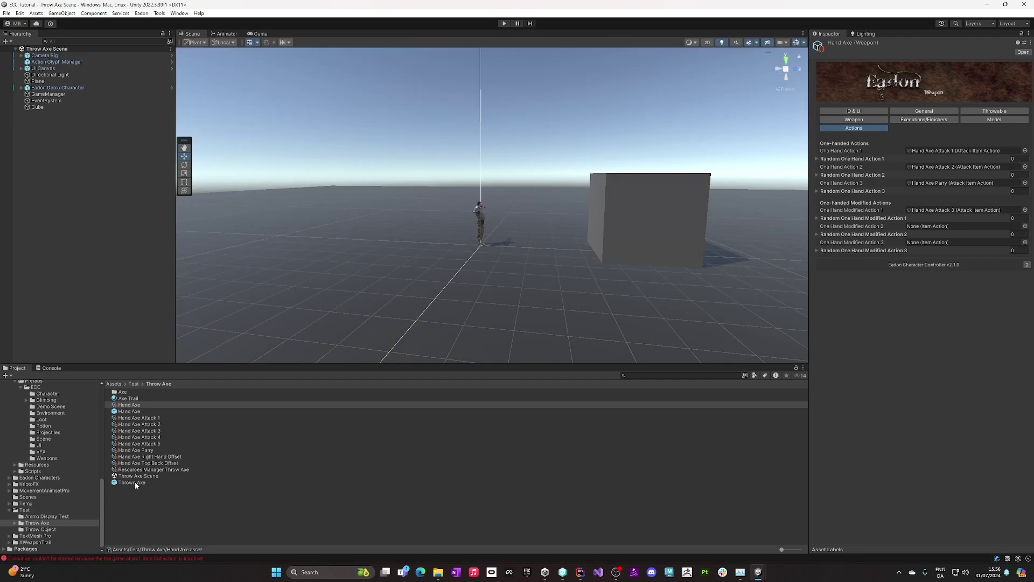
Inspect the Hand Axe prefab's Weapon Hook component and Damage Collider object, and return to the scene
{"action": "double_click", "coordinate": [128, 411]}
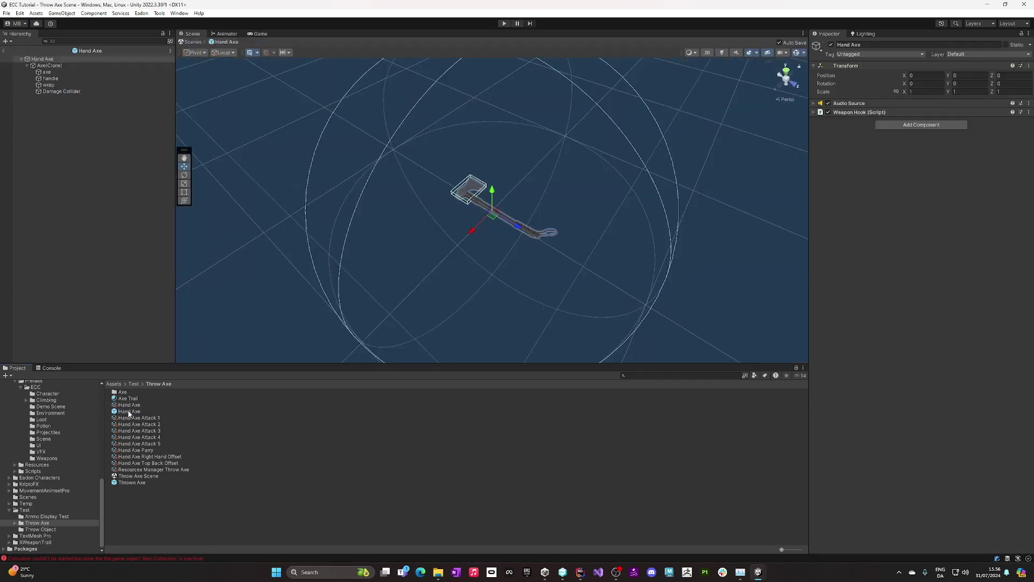
{"action": "left_click", "coordinate": [69, 65]}
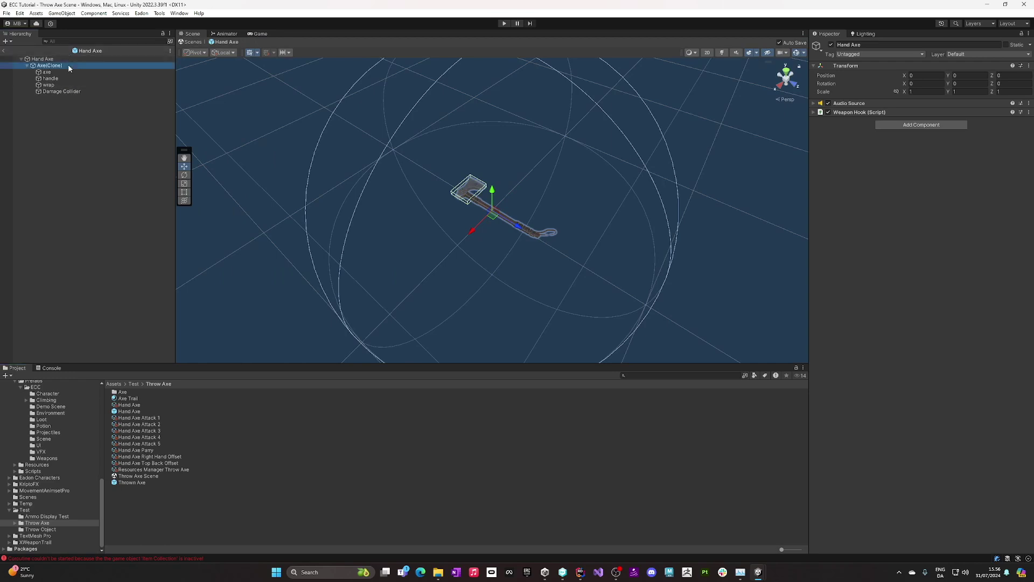
{"action": "left_click", "coordinate": [69, 59]}
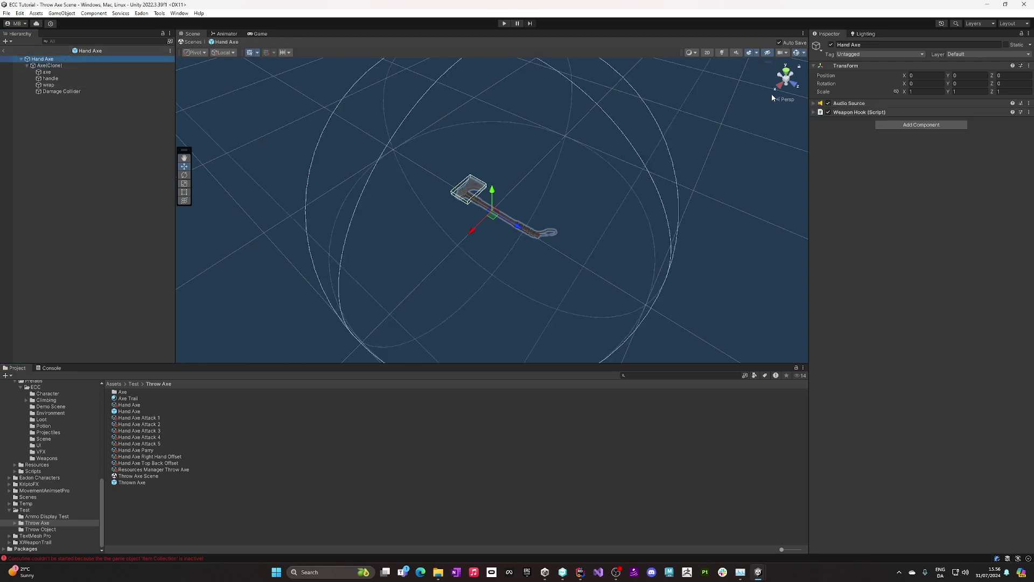
{"action": "left_click", "coordinate": [813, 112]}
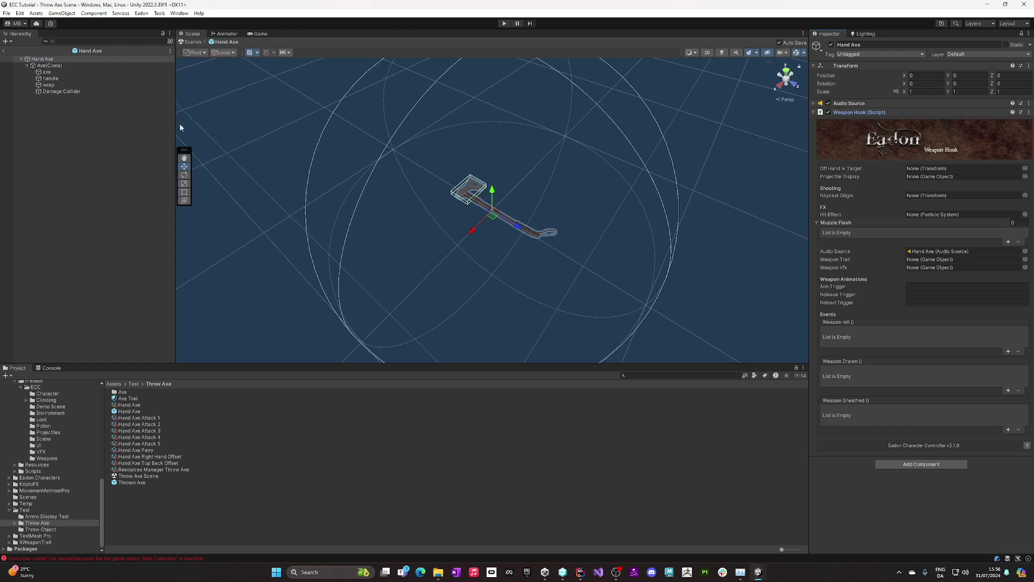
{"action": "left_click", "coordinate": [69, 92]}
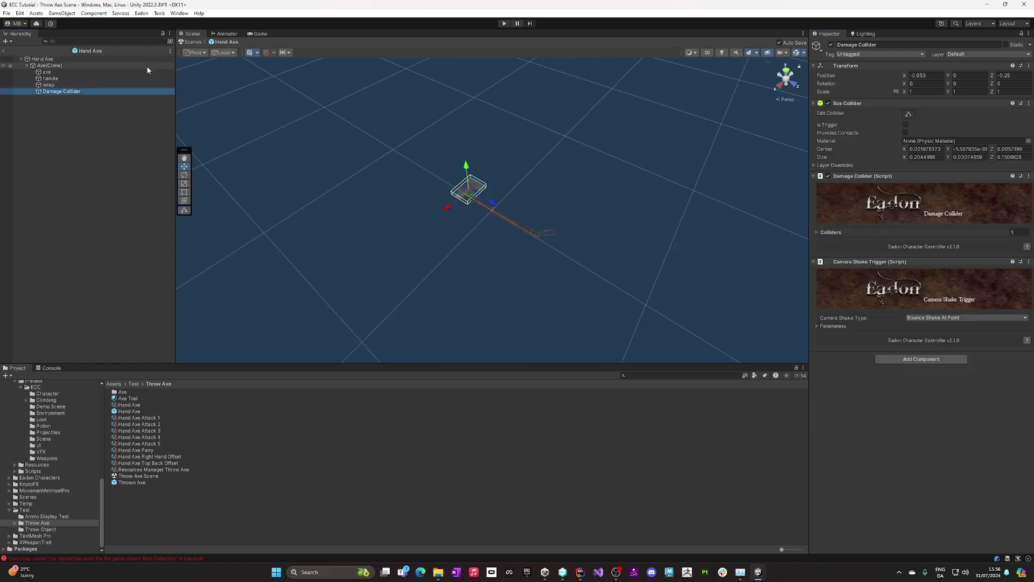
{"action": "left_click", "coordinate": [3, 51]}
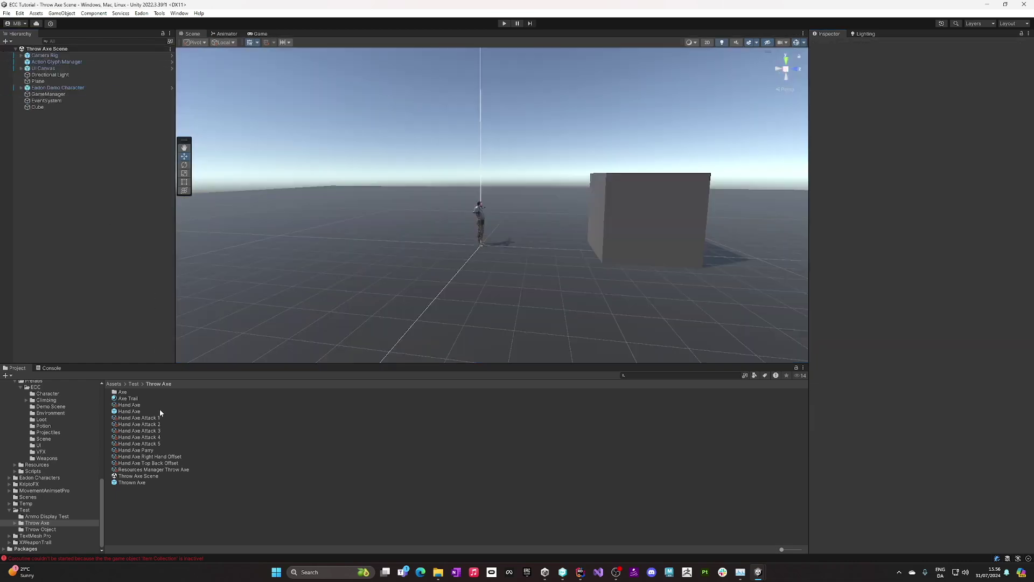
Open the Thrown Axe prefab and inspect its Damage Collider and Axe(Clone) objects
{"action": "double_click", "coordinate": [141, 482]}
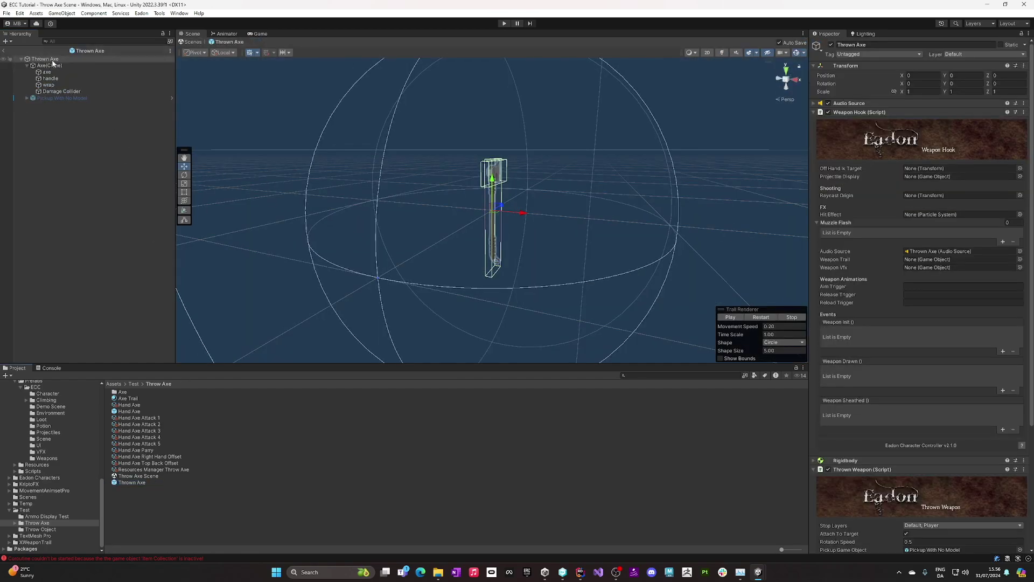
{"action": "left_click", "coordinate": [107, 91]}
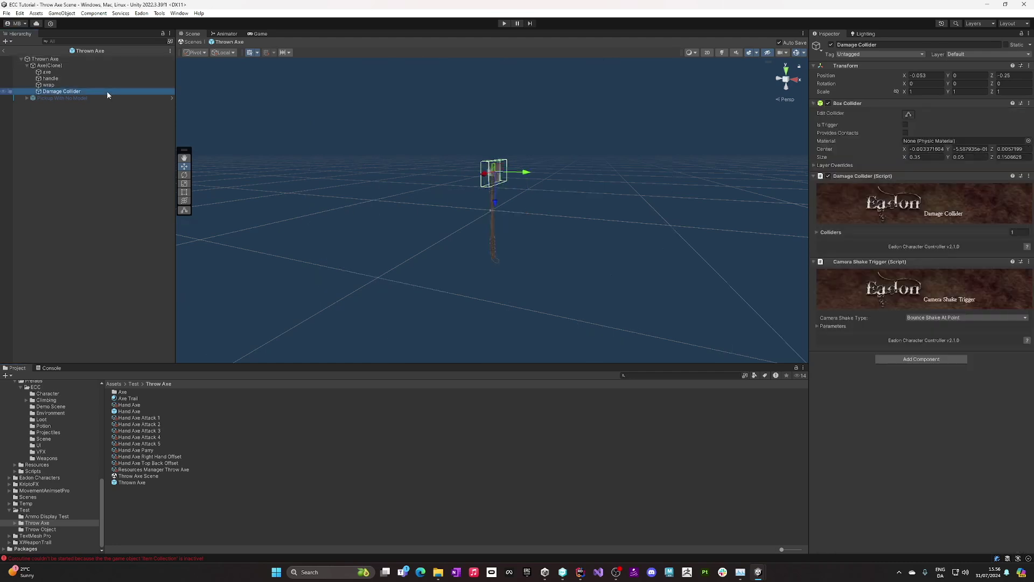
{"action": "left_click", "coordinate": [97, 64]}
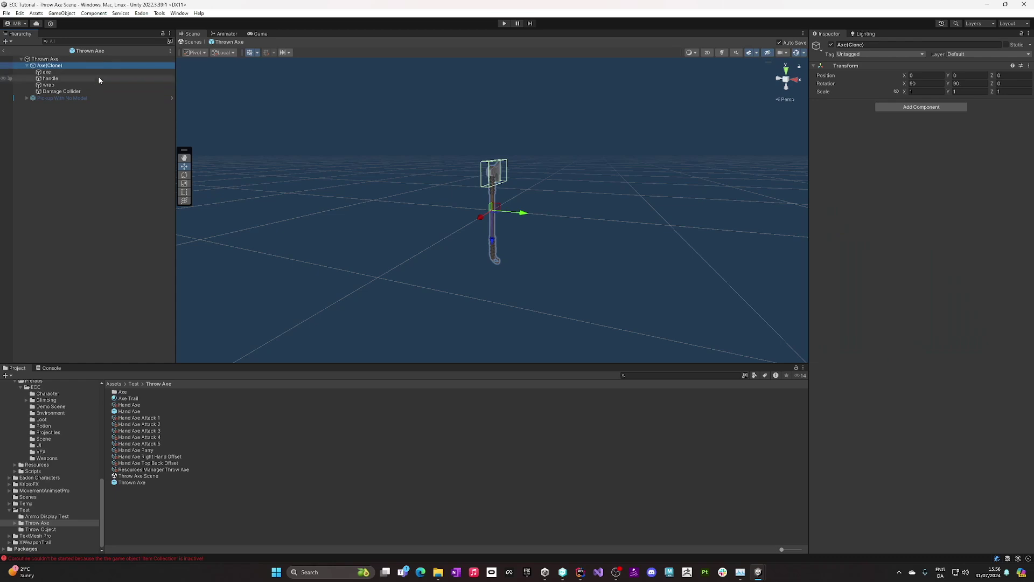
Examine the Thrown Weapon component on the Thrown Axe root, including the available Stop Layers
{"action": "left_click", "coordinate": [108, 61]}
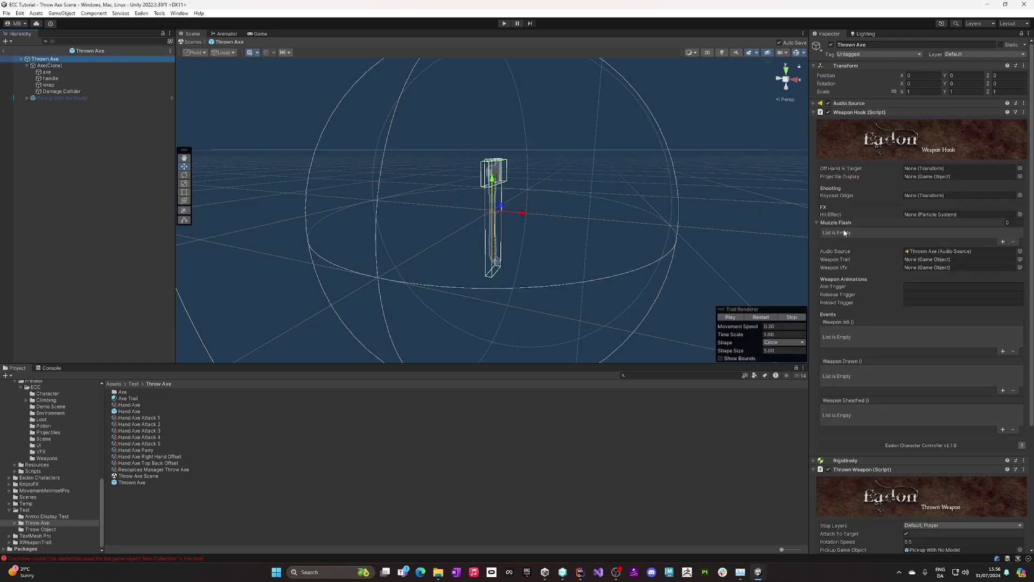
{"action": "scroll", "coordinate": [875, 334], "scroll_direction": "down", "scroll_amount": 1}
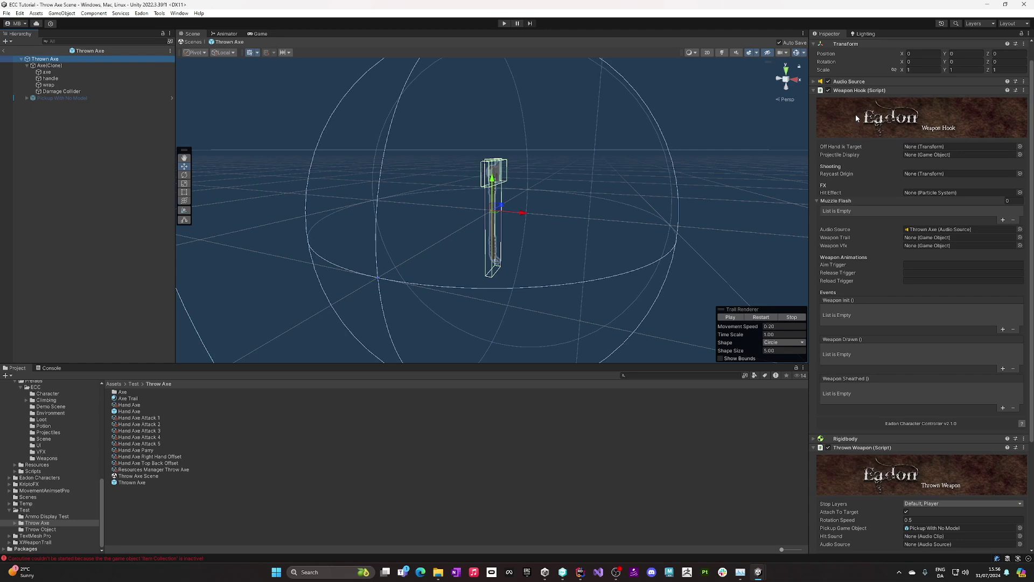
{"action": "scroll", "coordinate": [867, 257], "scroll_direction": "down", "scroll_amount": 6}
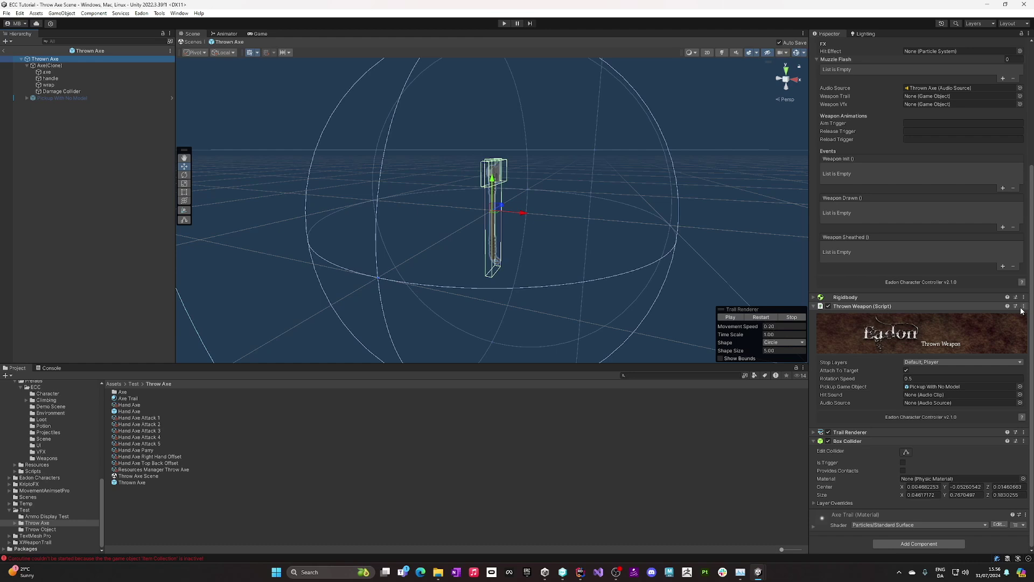
{"action": "left_click", "coordinate": [944, 364]}
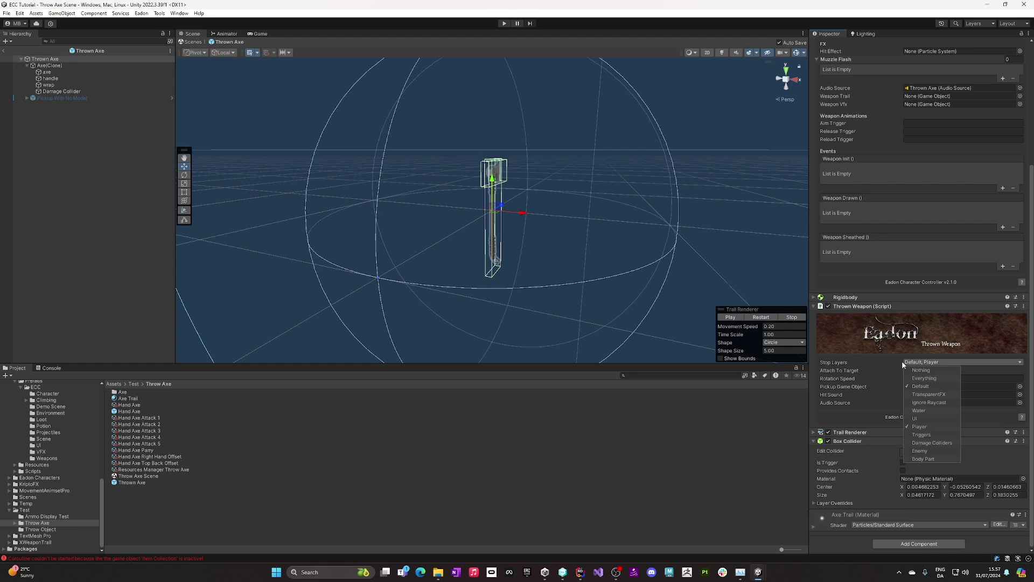
{"action": "left_click", "coordinate": [848, 364]}
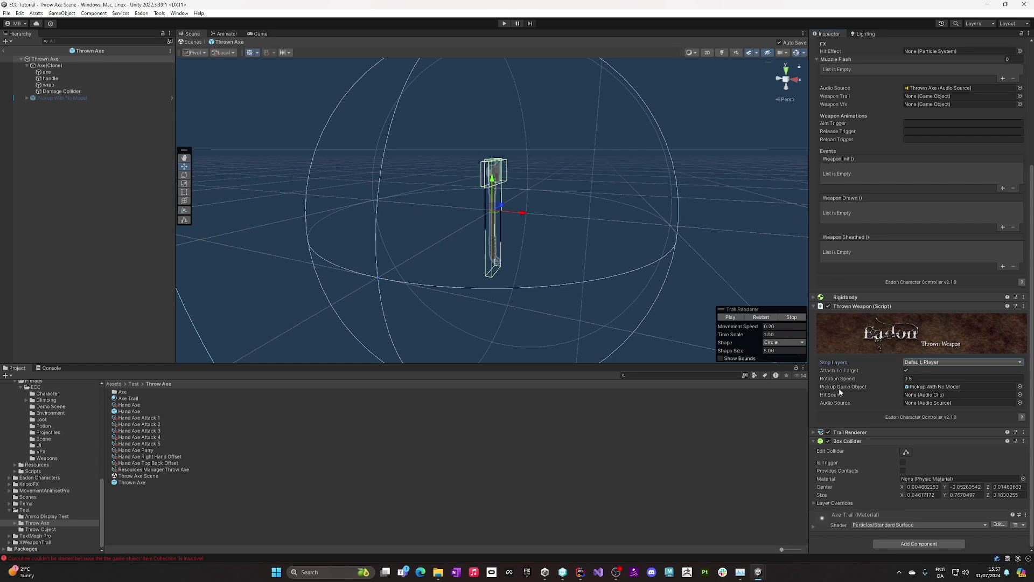
Inspect the Item Collection object inside the Thrown Axe's Pickup With No Model child
{"action": "left_click", "coordinate": [92, 98]}
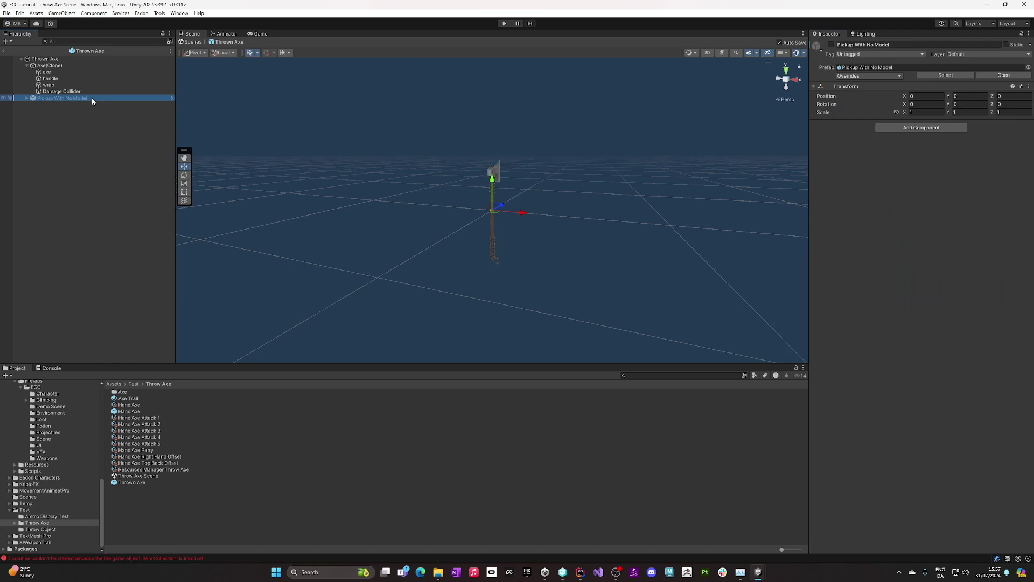
{"action": "left_click", "coordinate": [27, 98]}
{"action": "left_click", "coordinate": [44, 104]}
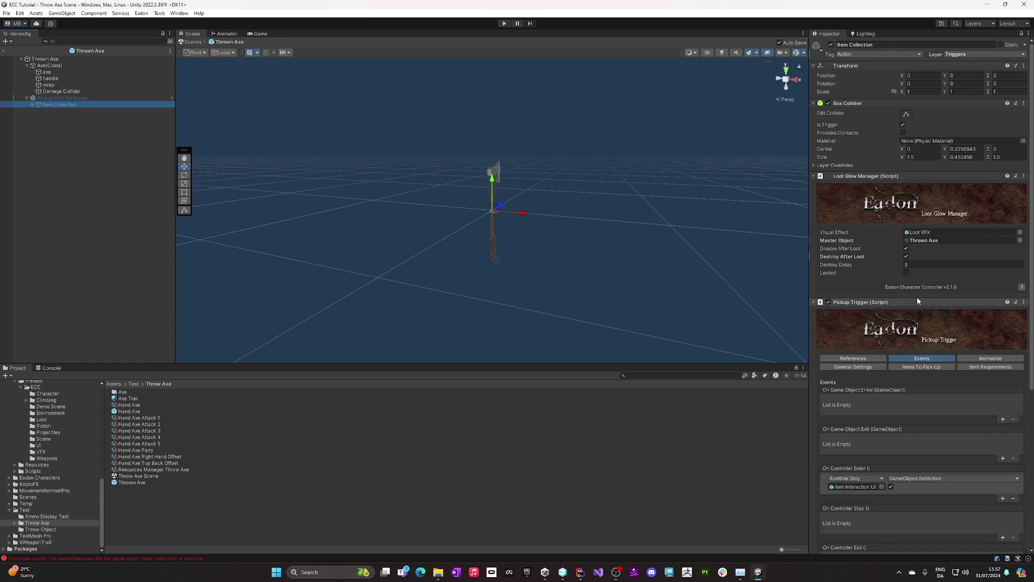
Review the events and the Items To Pick Up settings of the Item Collection object's Pickup Trigger component
{"action": "scroll", "coordinate": [917, 300], "scroll_direction": "down", "scroll_amount": 5}
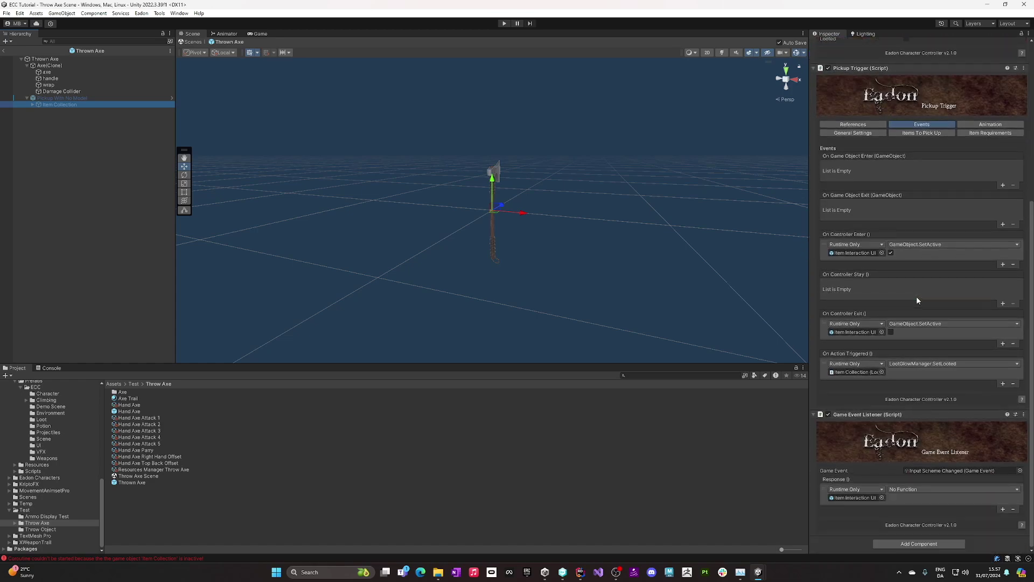
{"action": "scroll", "coordinate": [916, 297], "scroll_direction": "up", "scroll_amount": 1}
{"action": "left_click", "coordinate": [922, 179]}
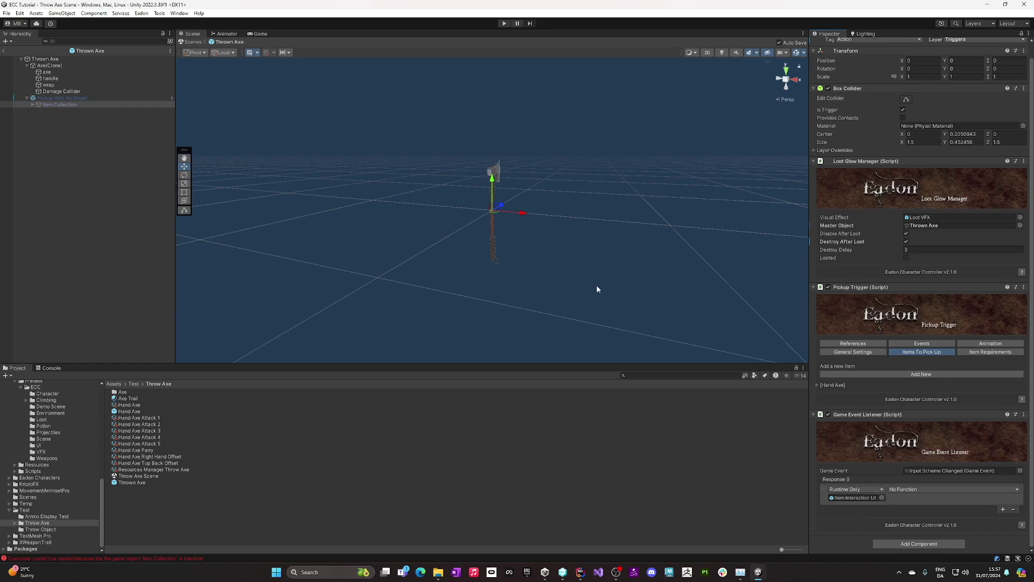
Turn off Attach To Target in the Thrown Axe root's Thrown Weapon component and return to the scene
{"action": "left_click", "coordinate": [48, 65]}
{"action": "left_click", "coordinate": [45, 60]}
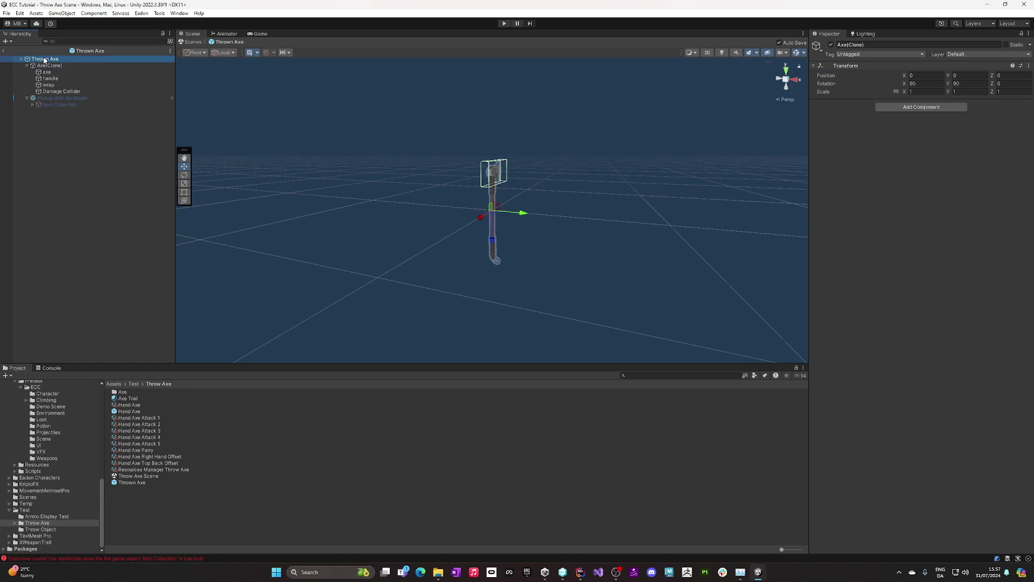
{"action": "scroll", "coordinate": [919, 390], "scroll_direction": "down", "scroll_amount": 5}
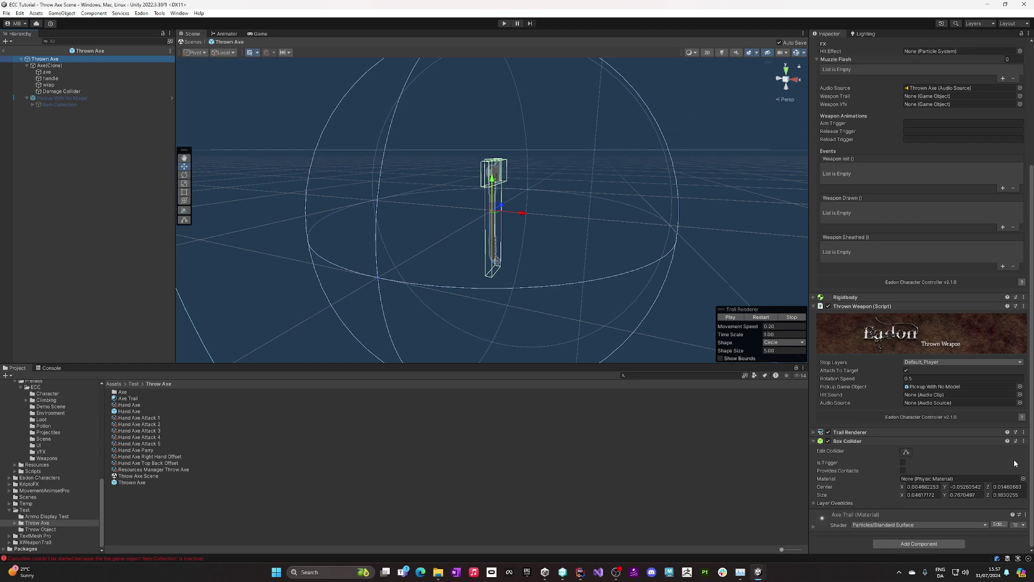
{"action": "left_click", "coordinate": [905, 371]}
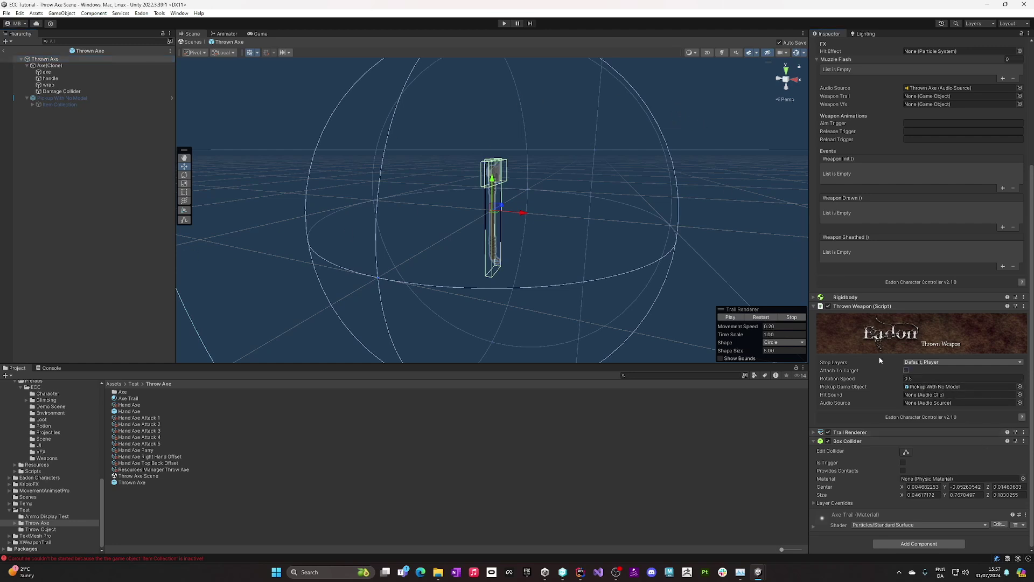
{"action": "left_click", "coordinate": [4, 51]}
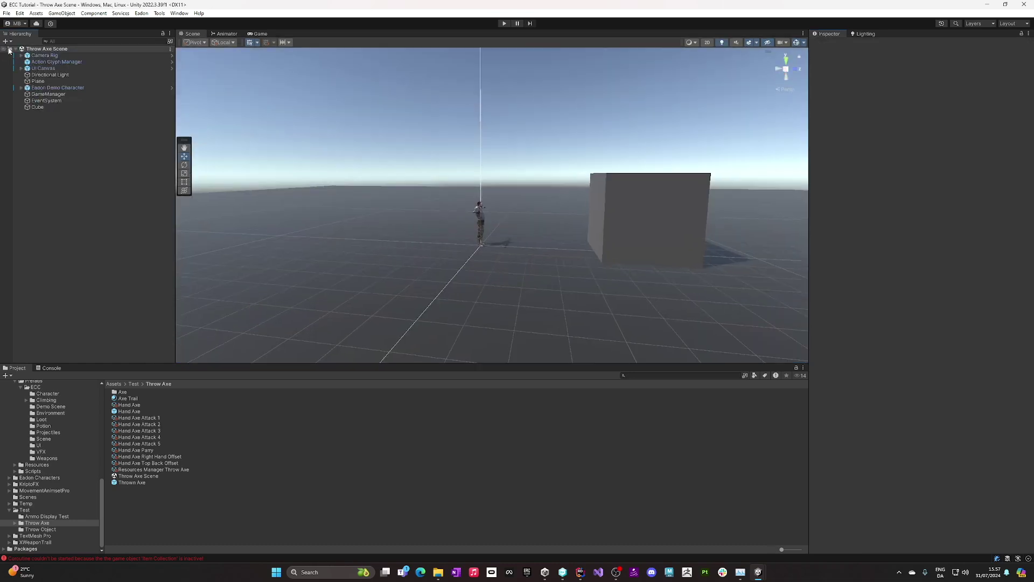
Run the Throw Axe Scene and equip the hand axe in the character's first right-hand slot
{"action": "left_click", "coordinate": [504, 23]}
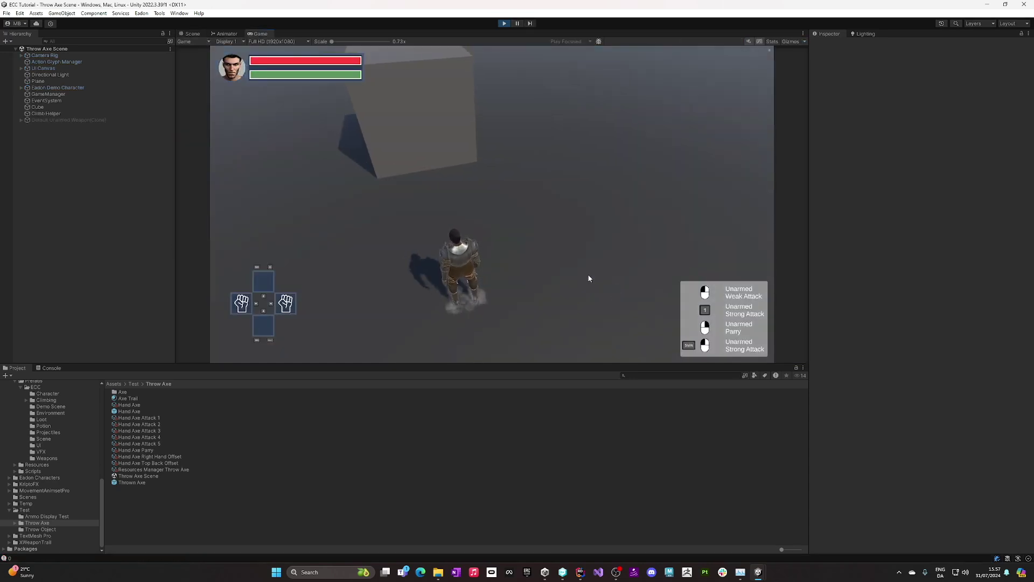
{"action": "key", "text": "i"}
{"action": "left_click", "coordinate": [699, 147]}
{"action": "left_click", "coordinate": [425, 155]}
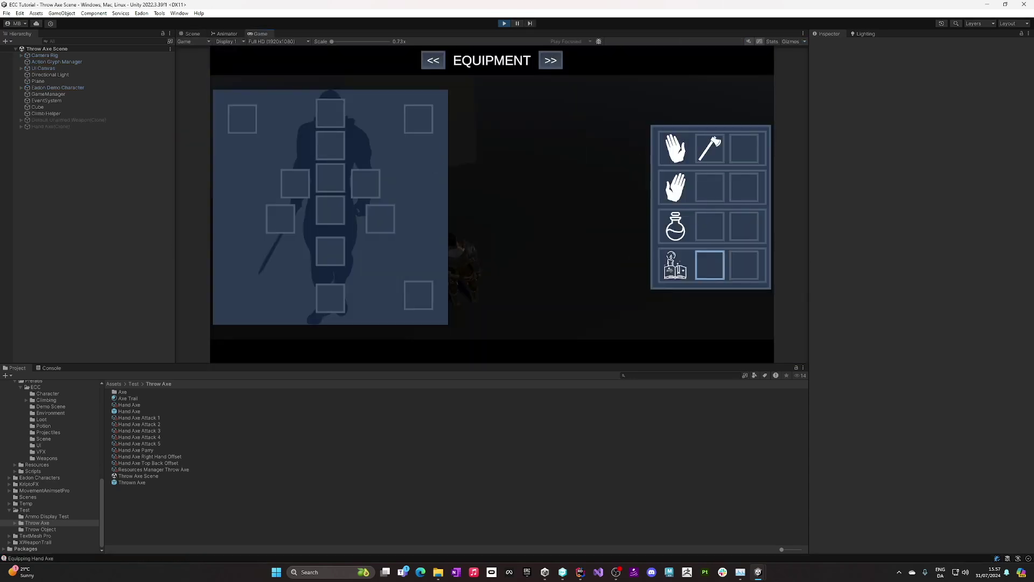
{"action": "key", "text": "i"}
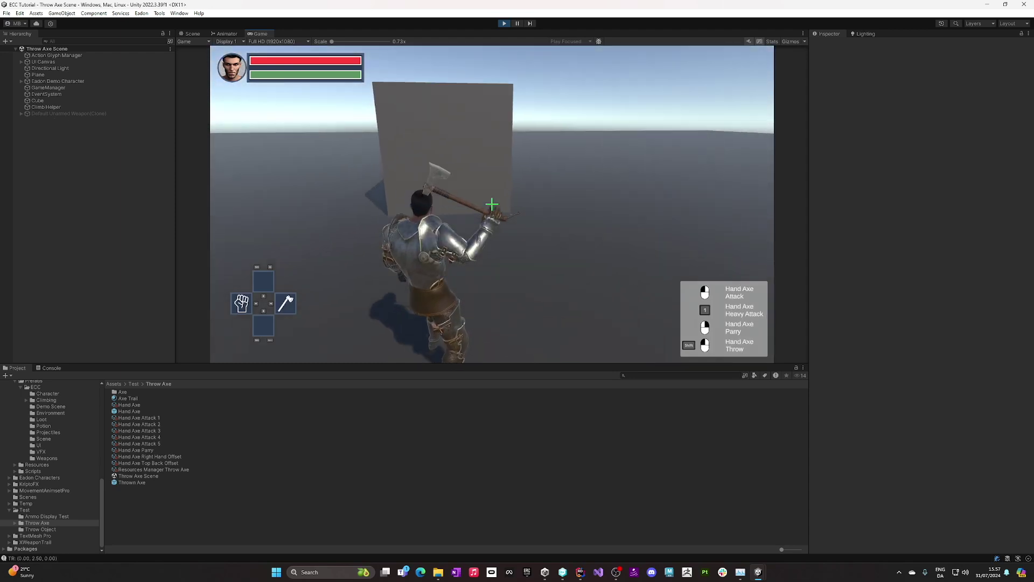
Throw the hand axe at the cube and walk over to retrieve it, ending the play test
{"action": "left_click", "coordinate": [492, 205], "text": "shift"}
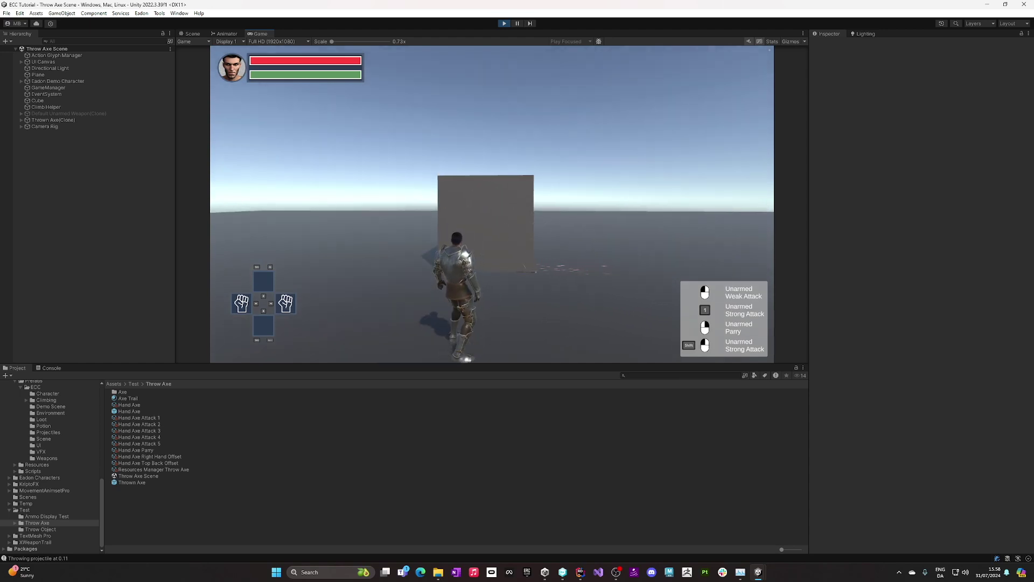
{"action": "key", "text": "w"}
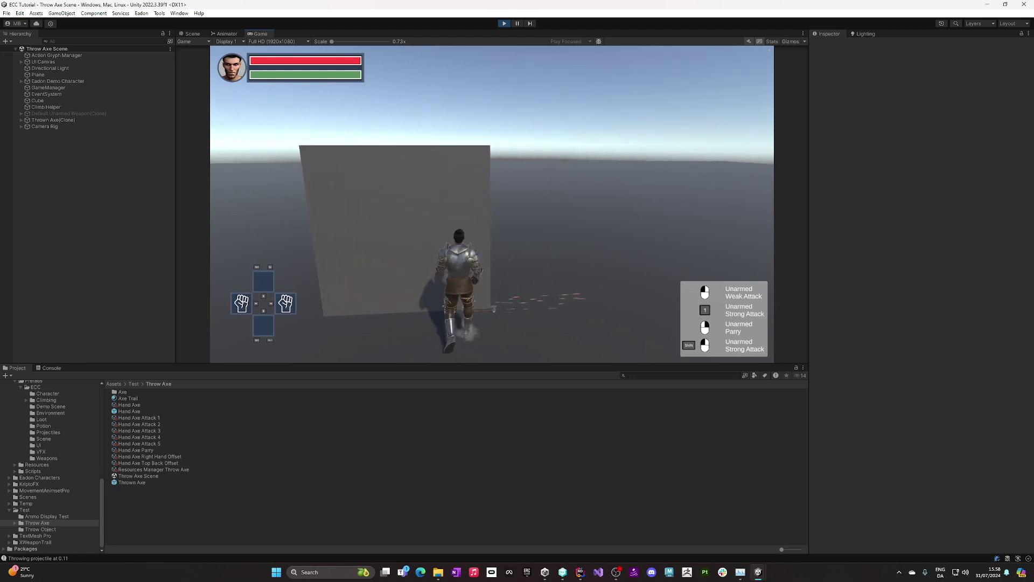
{"action": "key", "text": "s"}
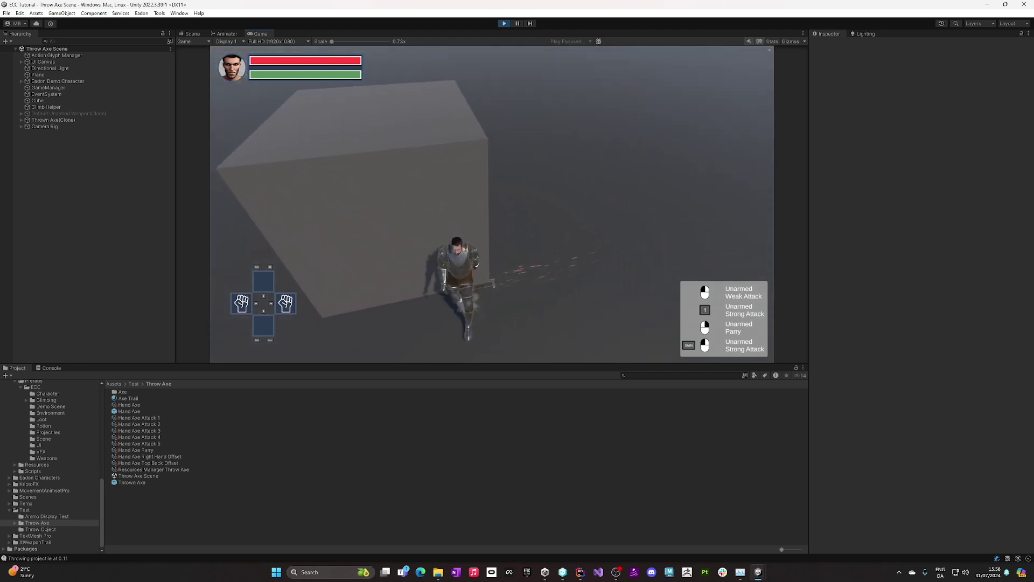
{"action": "key", "text": "w"}
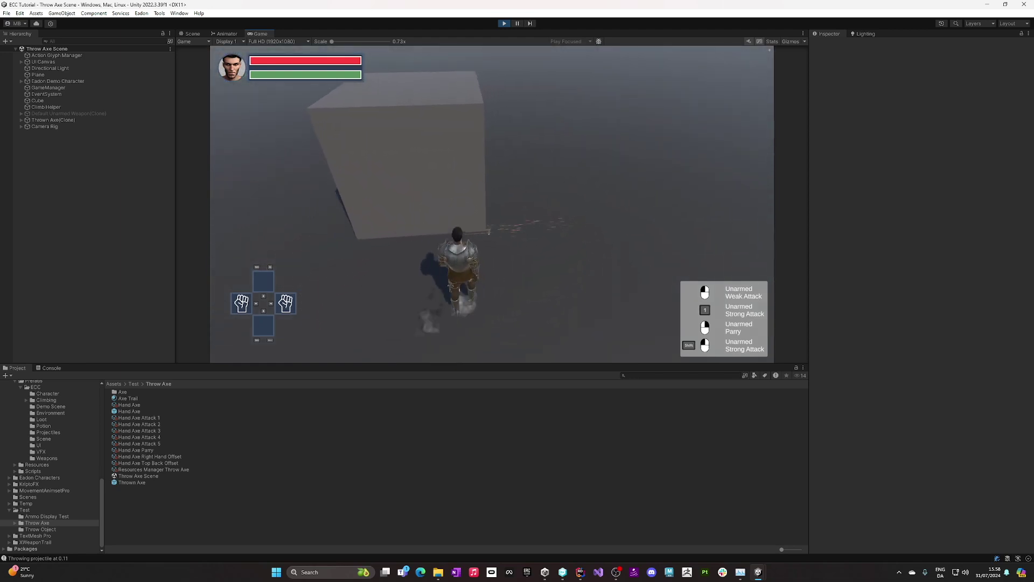
{"action": "key", "text": "e"}
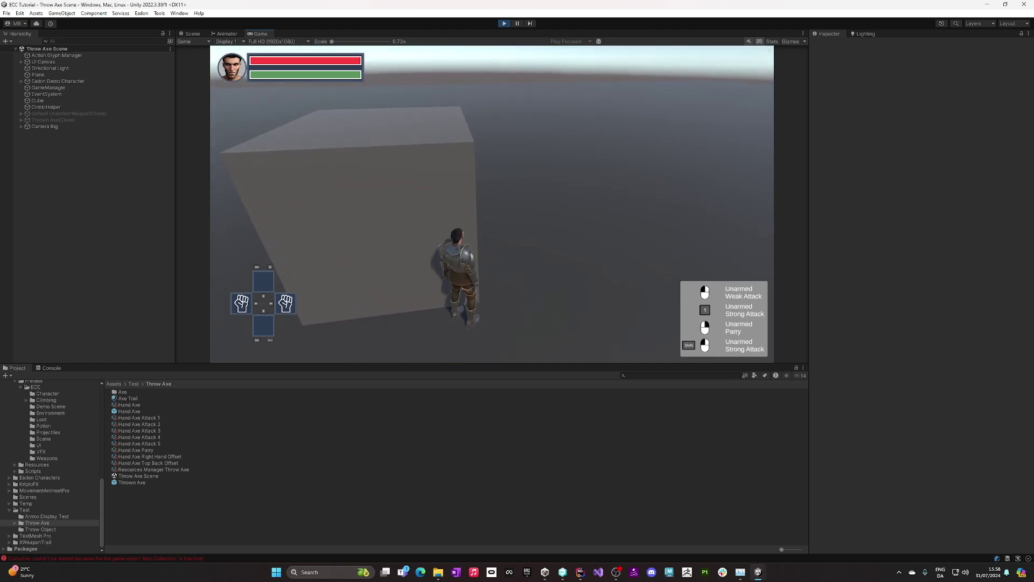
{"action": "left_click", "coordinate": [504, 24]}
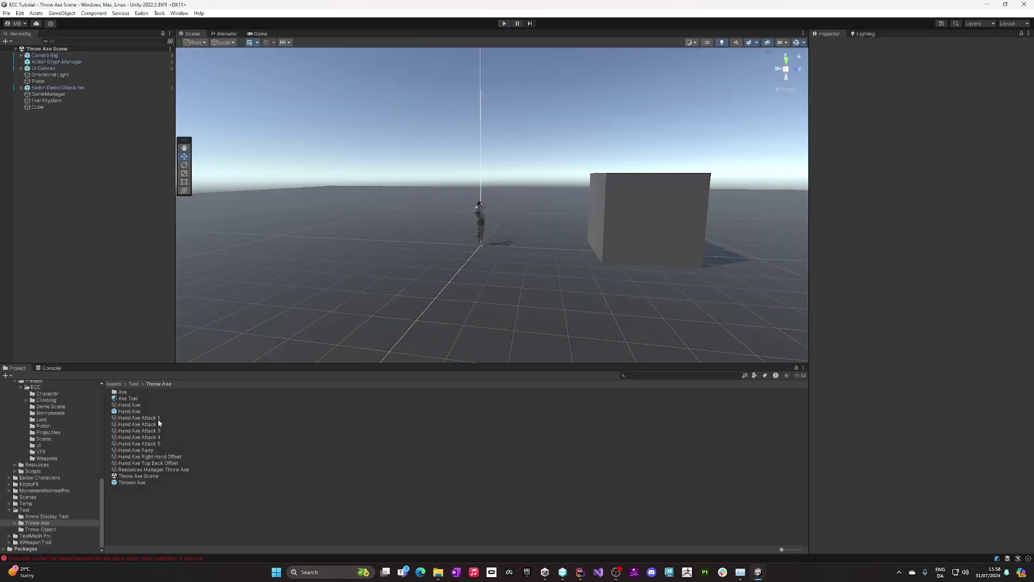
Open the Throw Object Scene from the Test project's Throw Object folder
{"action": "left_click", "coordinate": [34, 529]}
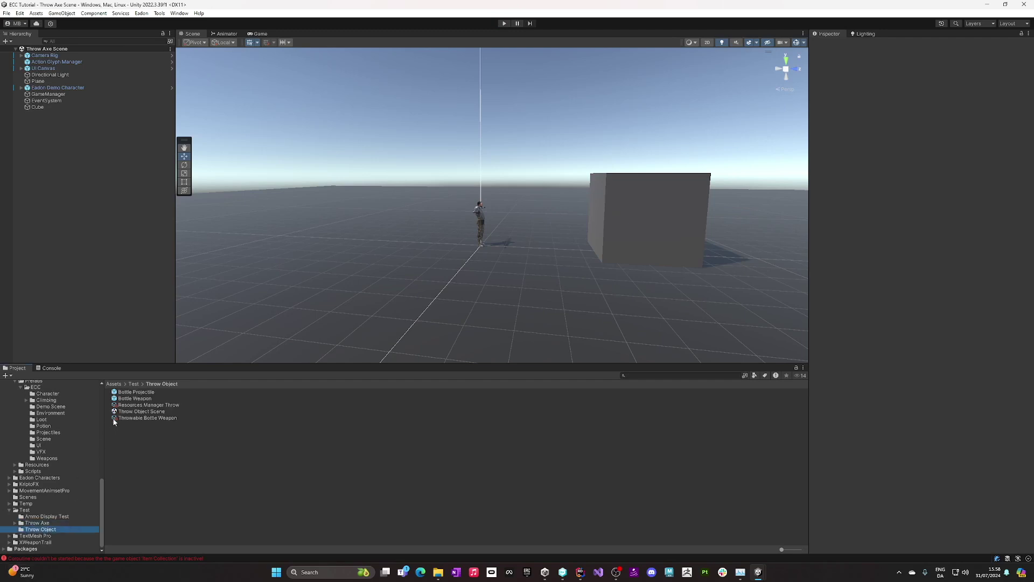
{"action": "left_click", "coordinate": [135, 412]}
{"action": "double_click", "coordinate": [135, 412]}
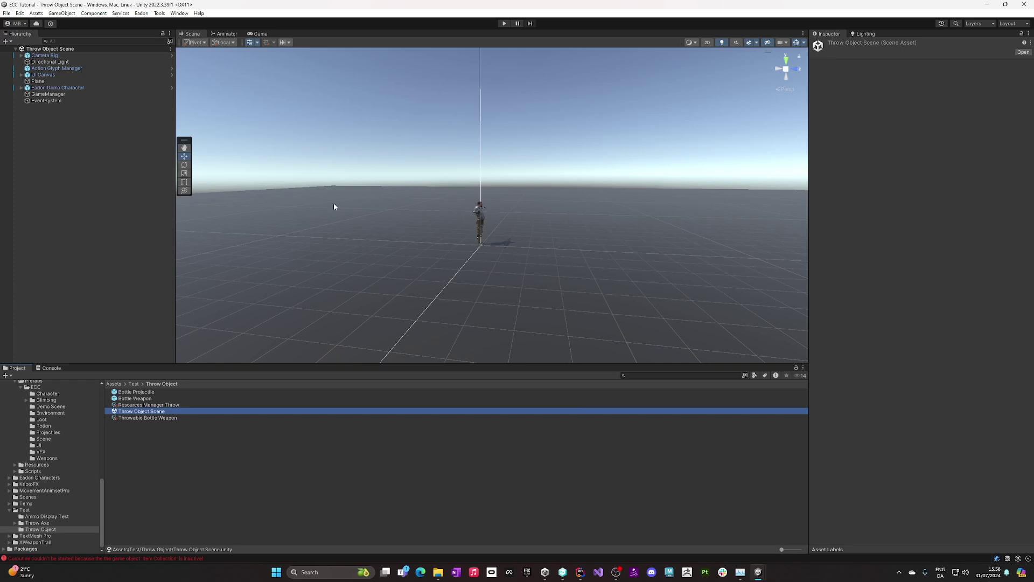
Inspect the Throwable, Model and Actions settings of the Throwable Bottle Weapon asset
{"action": "left_click", "coordinate": [142, 419]}
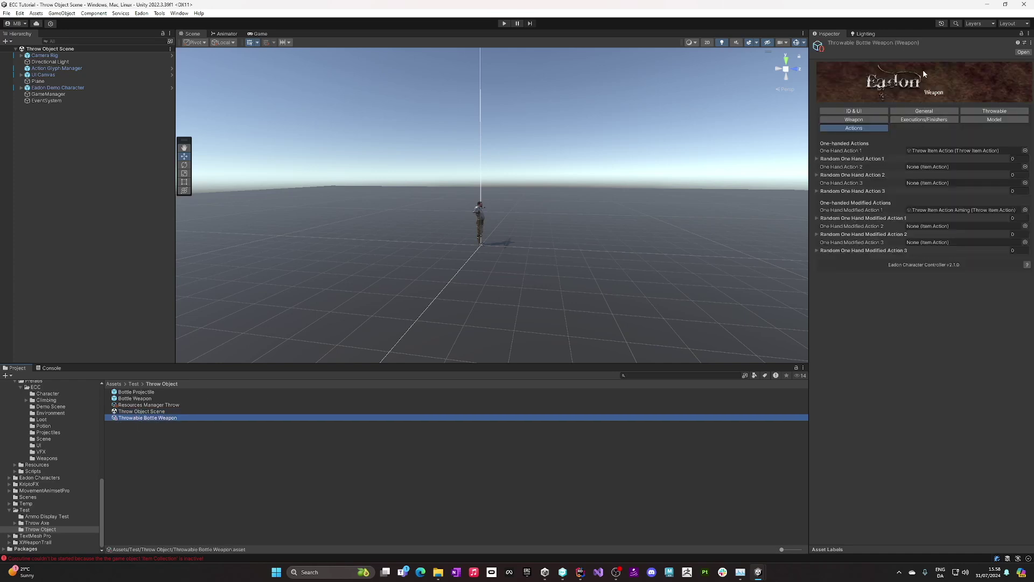
{"action": "left_click", "coordinate": [1006, 112]}
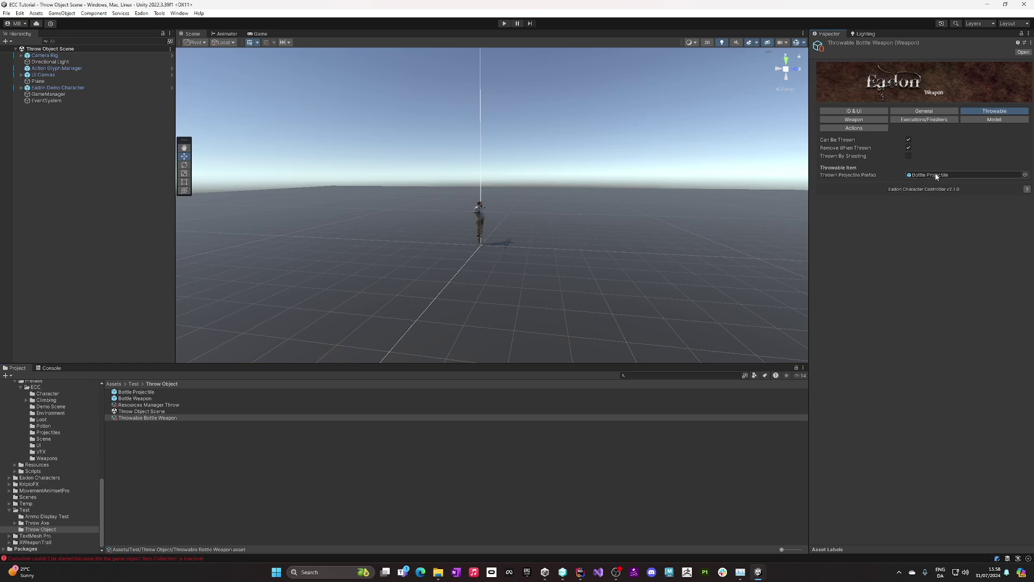
{"action": "left_click", "coordinate": [994, 120]}
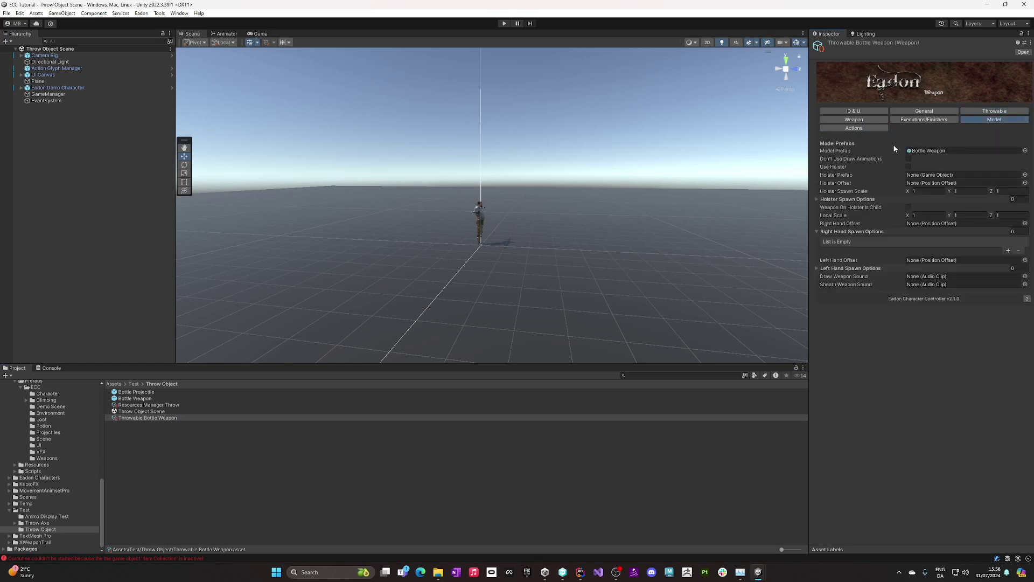
{"action": "left_click", "coordinate": [850, 131]}
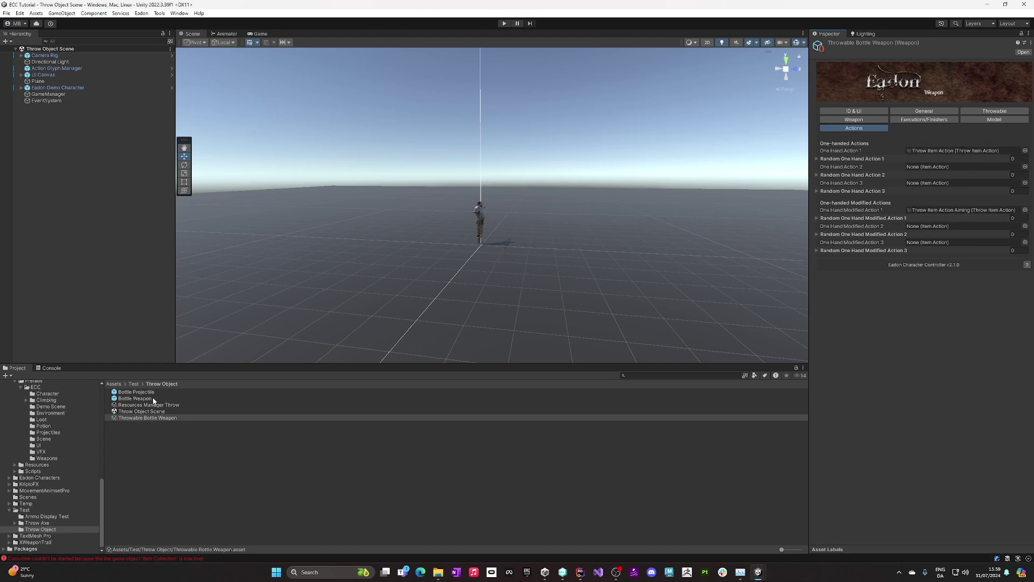
Run the scene, equip the throwable bottle in the first right-hand slot and switch to it
{"action": "left_click", "coordinate": [503, 23]}
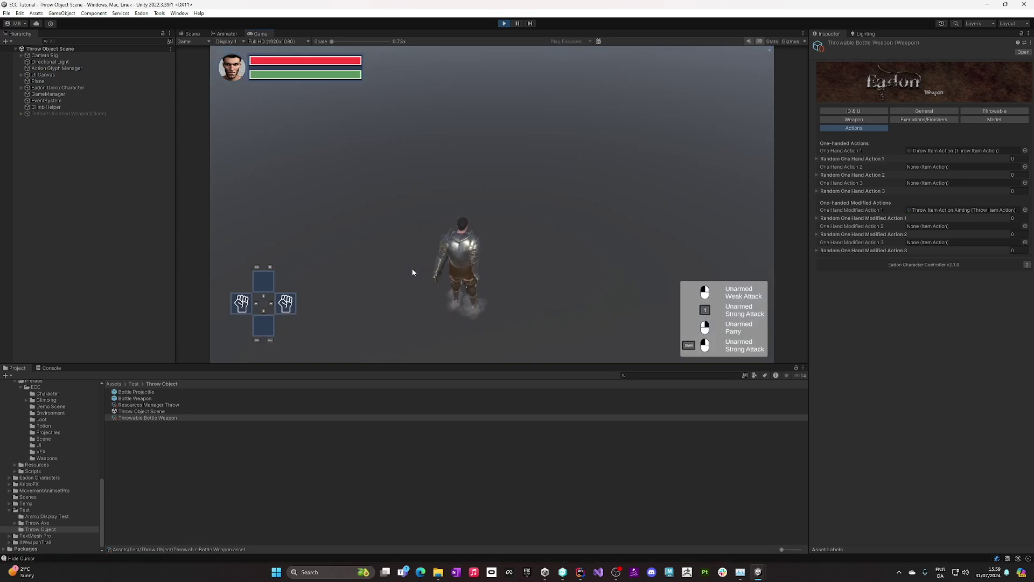
{"action": "key", "text": "i"}
{"action": "left_click", "coordinate": [710, 151]}
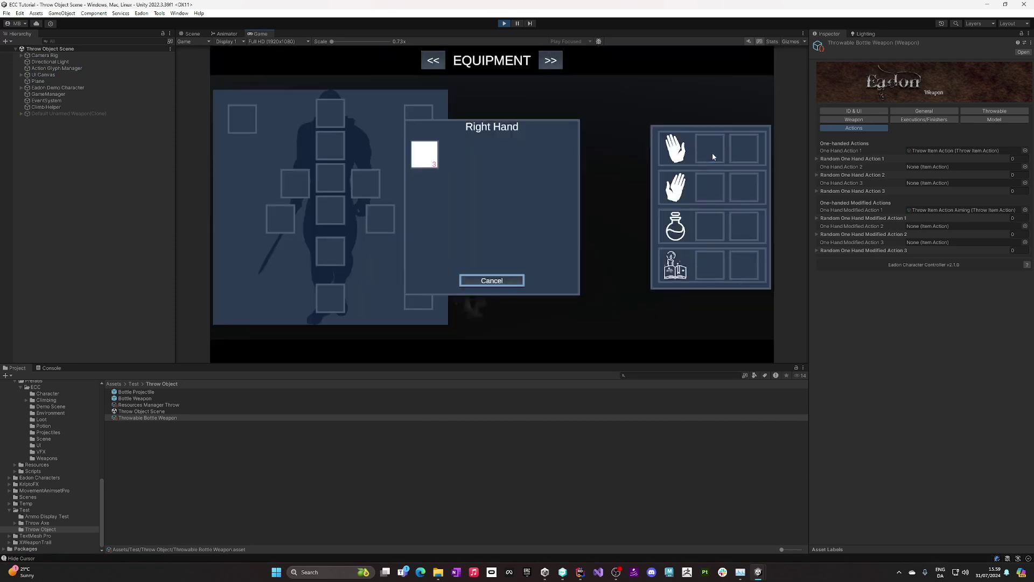
{"action": "left_click", "coordinate": [424, 156]}
{"action": "key", "text": "i"}
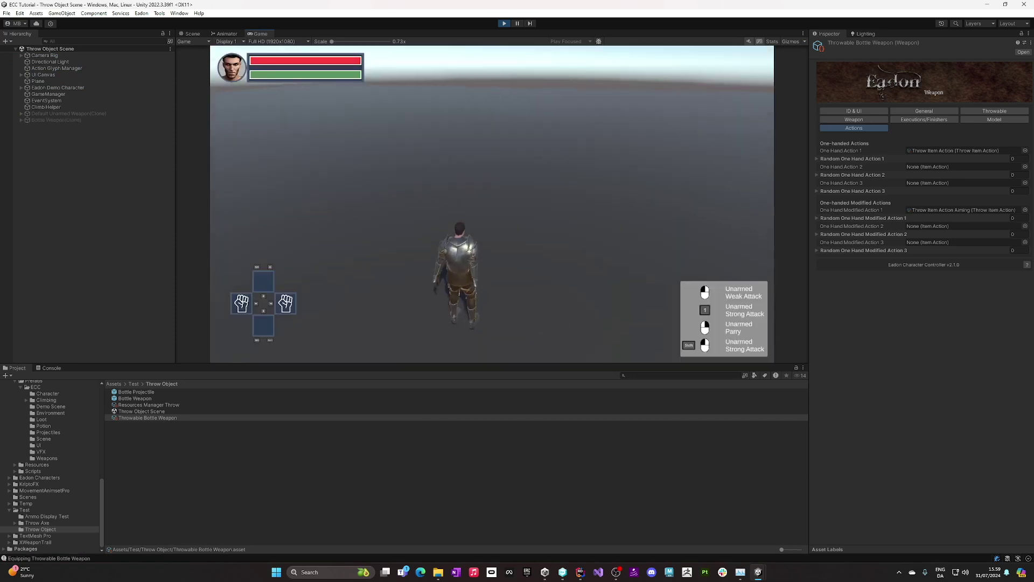
{"action": "key", "text": "Right"}
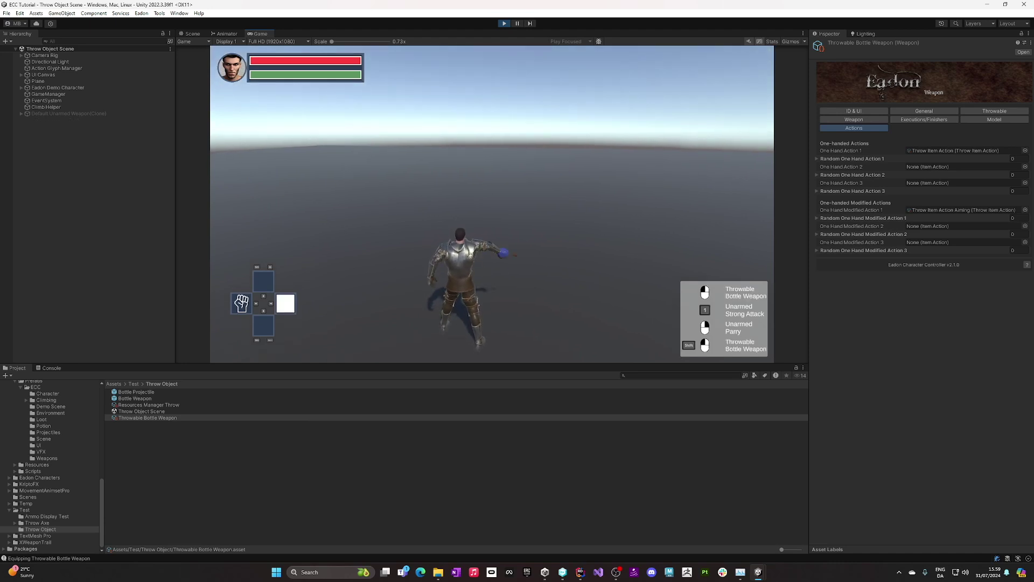
Test the bottle with an aimed throw and a further throw, and end the play test
{"action": "left_click", "coordinate": [491, 205], "text": "shift"}
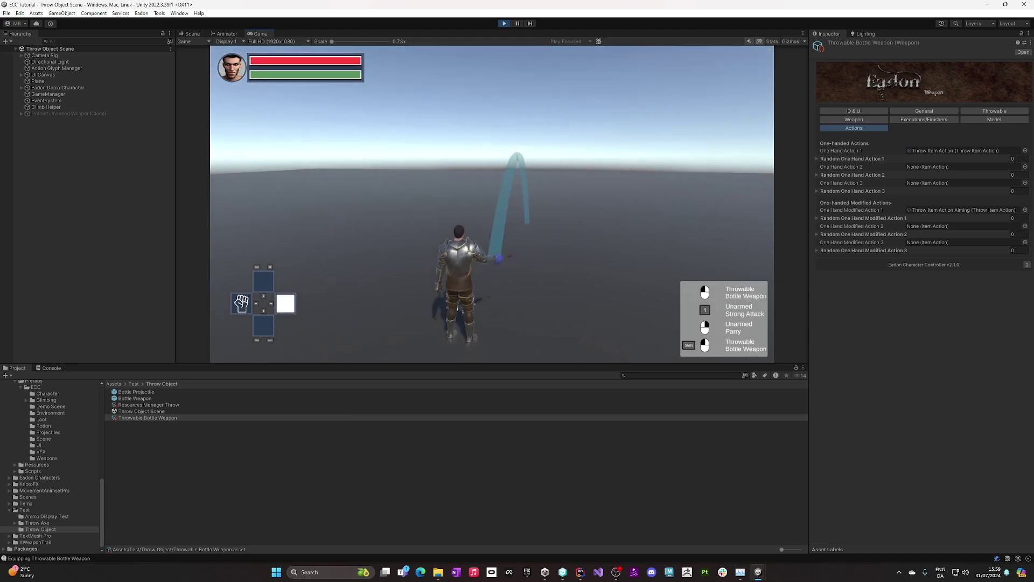
{"action": "left_click", "coordinate": [492, 204]}
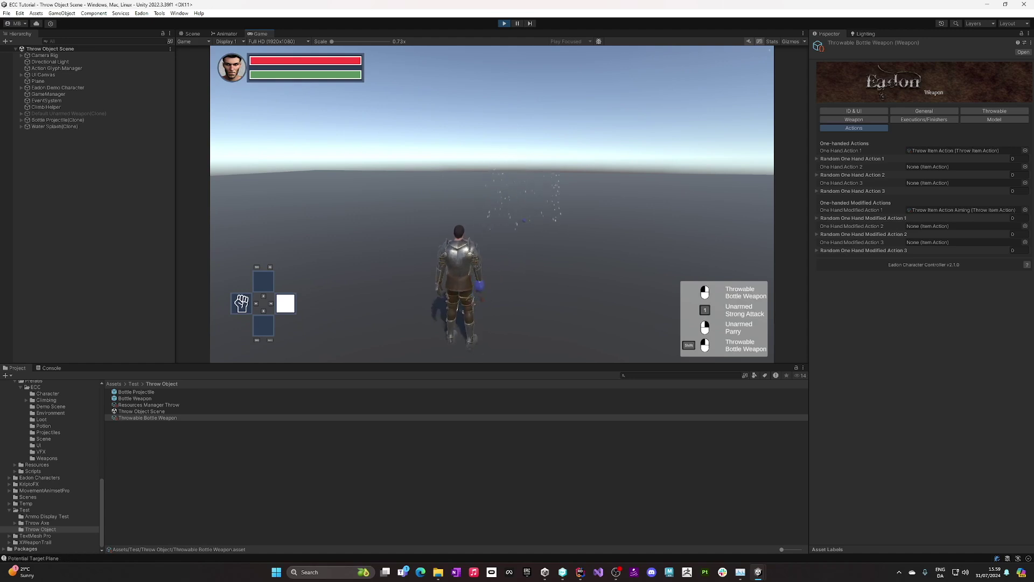
{"action": "key", "text": "Escape"}
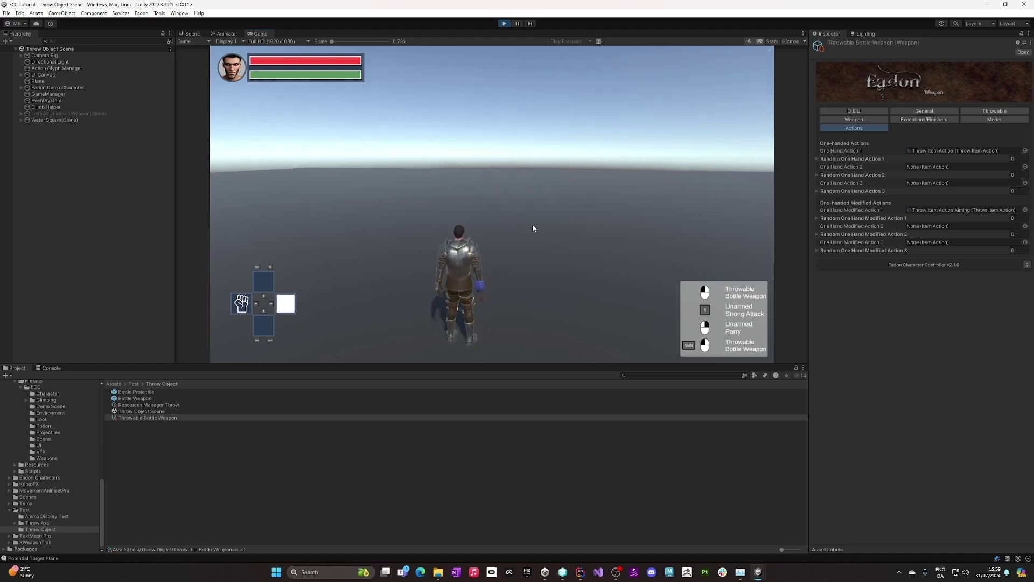
{"action": "left_click", "coordinate": [492, 204]}
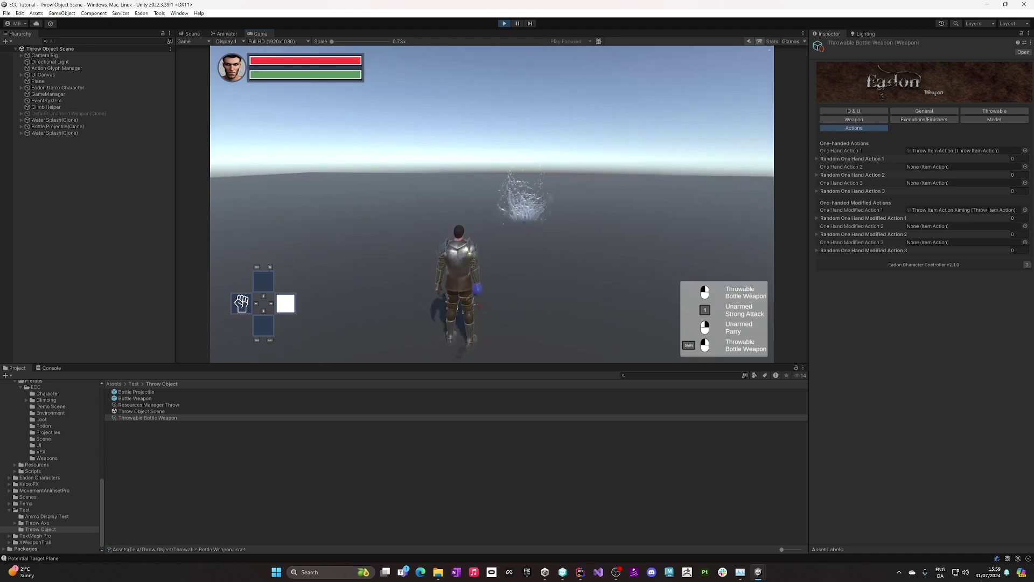
{"action": "key", "text": "Escape"}
{"action": "left_click", "coordinate": [504, 23]}
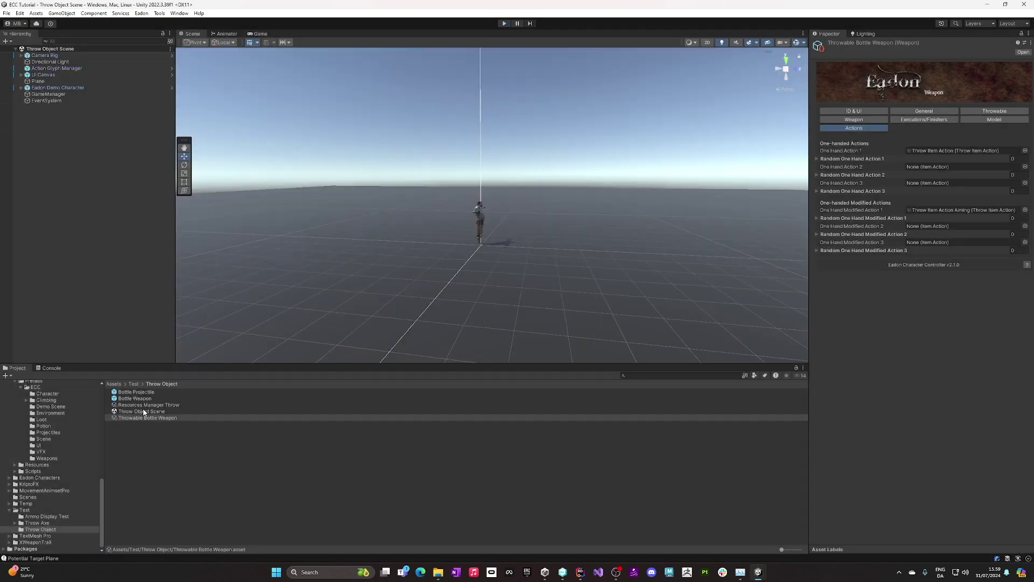
Open the Bottle Projectile prefab and examine the Activation Type options of its Throwable Object component, keeping On Impact
{"action": "left_click", "coordinate": [136, 393]}
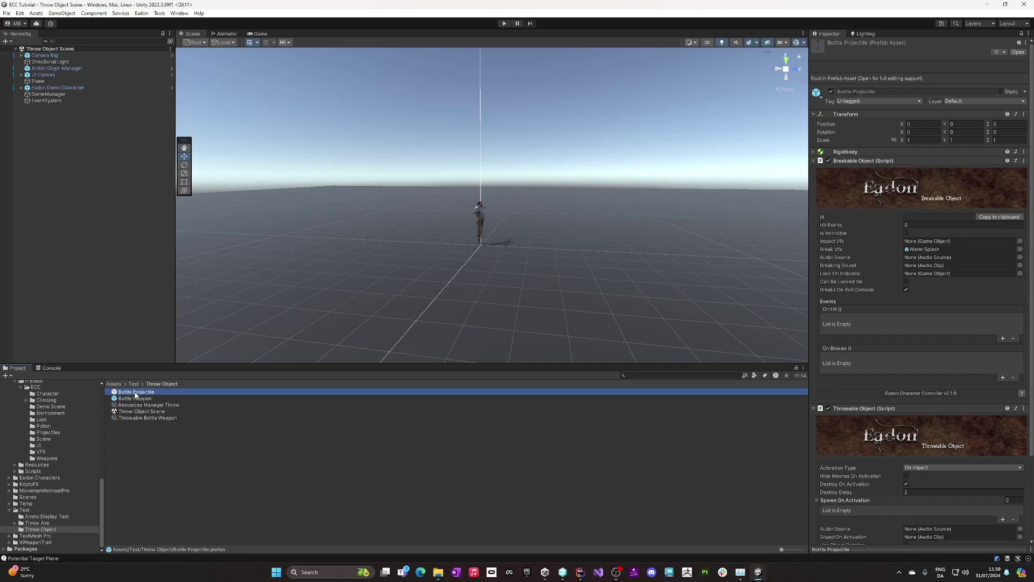
{"action": "double_click", "coordinate": [136, 393]}
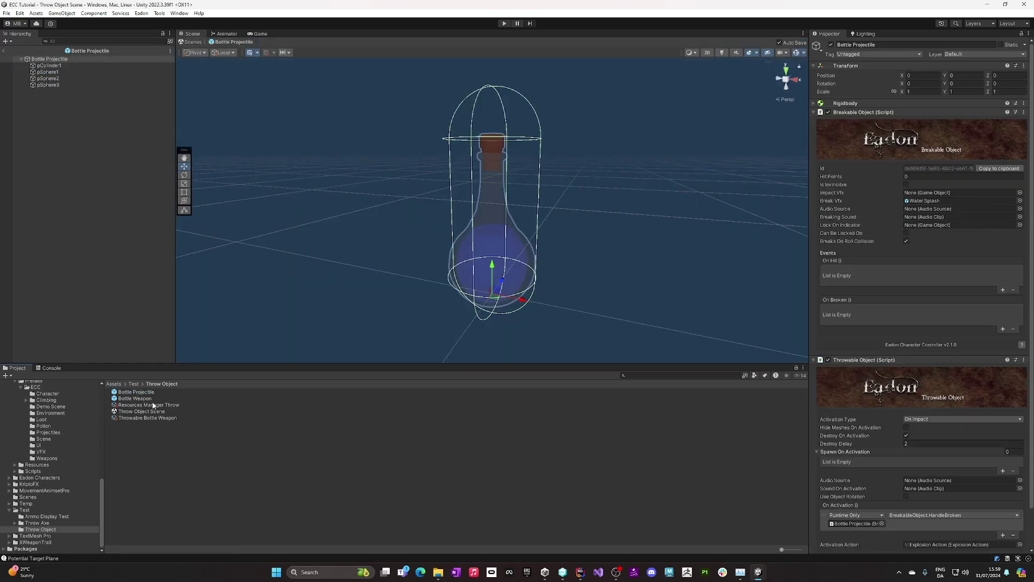
{"action": "left_click", "coordinate": [60, 59]}
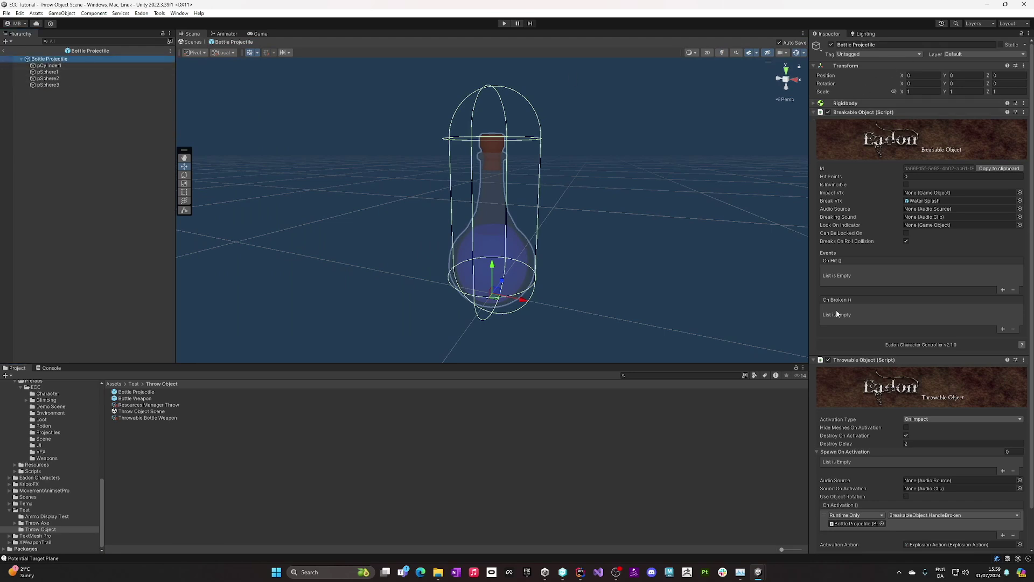
{"action": "scroll", "coordinate": [844, 325], "scroll_direction": "down", "scroll_amount": 2}
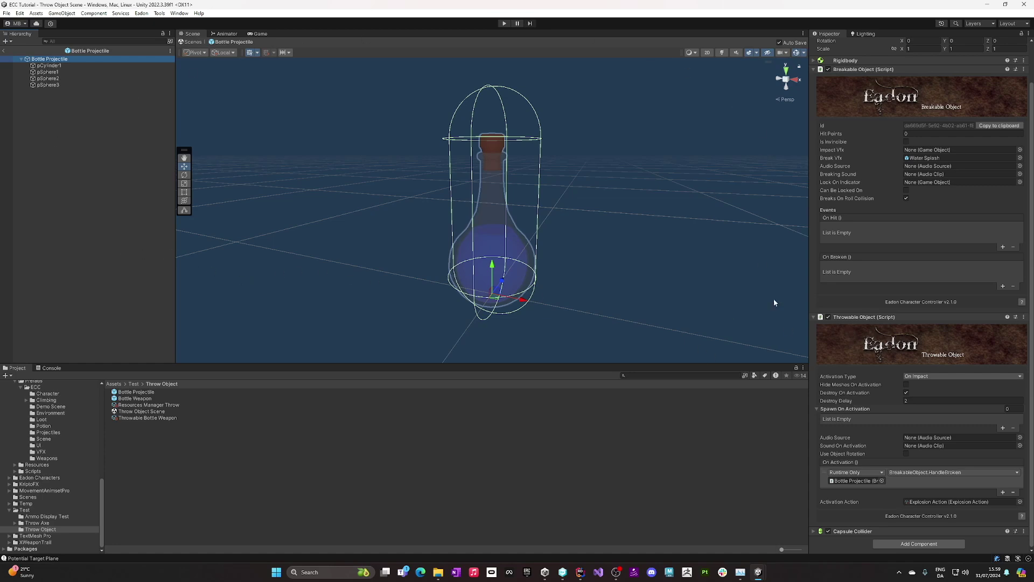
{"action": "left_click", "coordinate": [951, 375]}
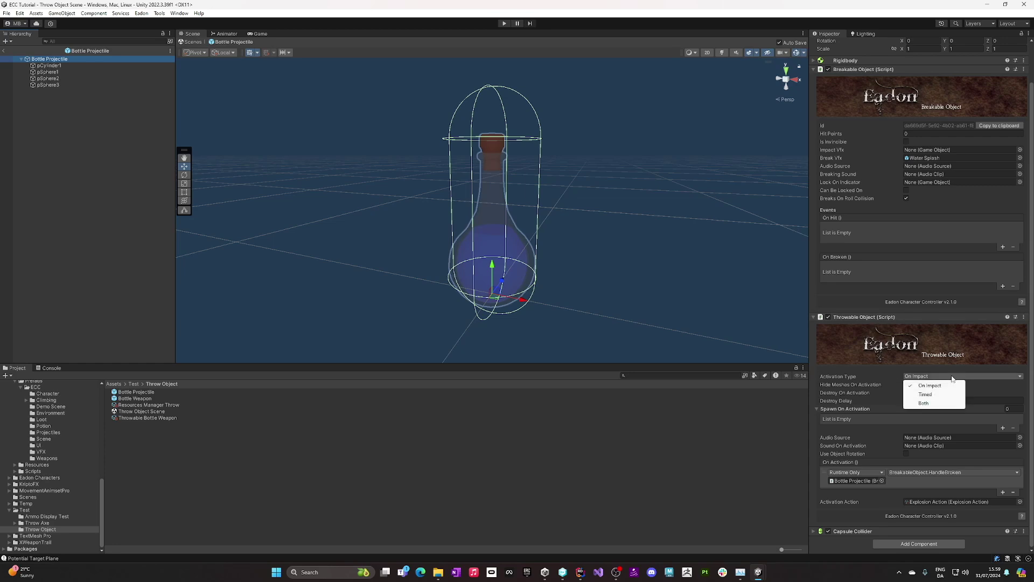
{"action": "left_click", "coordinate": [980, 389]}
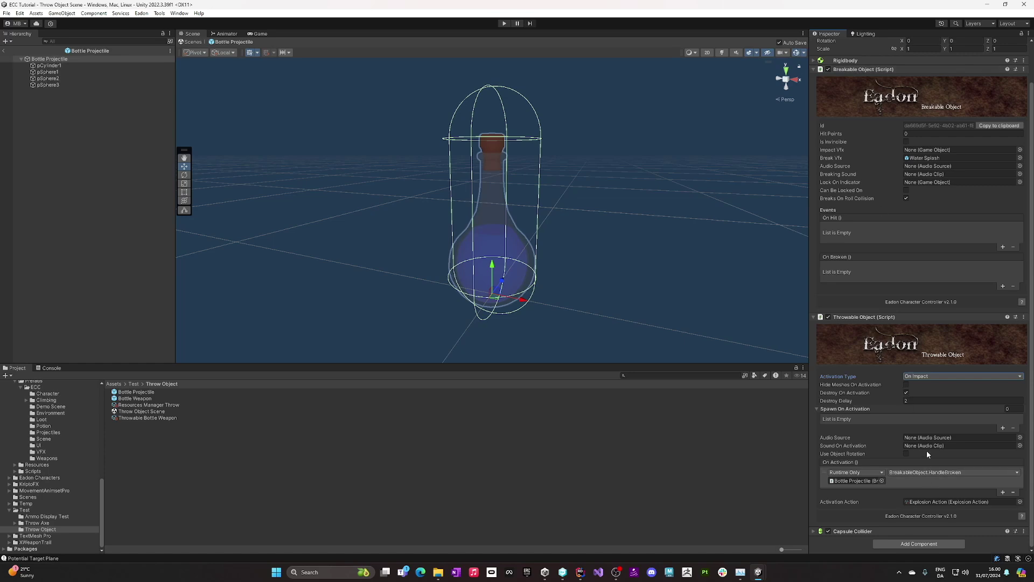
Check the Break Vfx and Breaking Sound fields of the bottle's Breakable Object component and return to the scene
{"action": "left_click", "coordinate": [827, 160]}
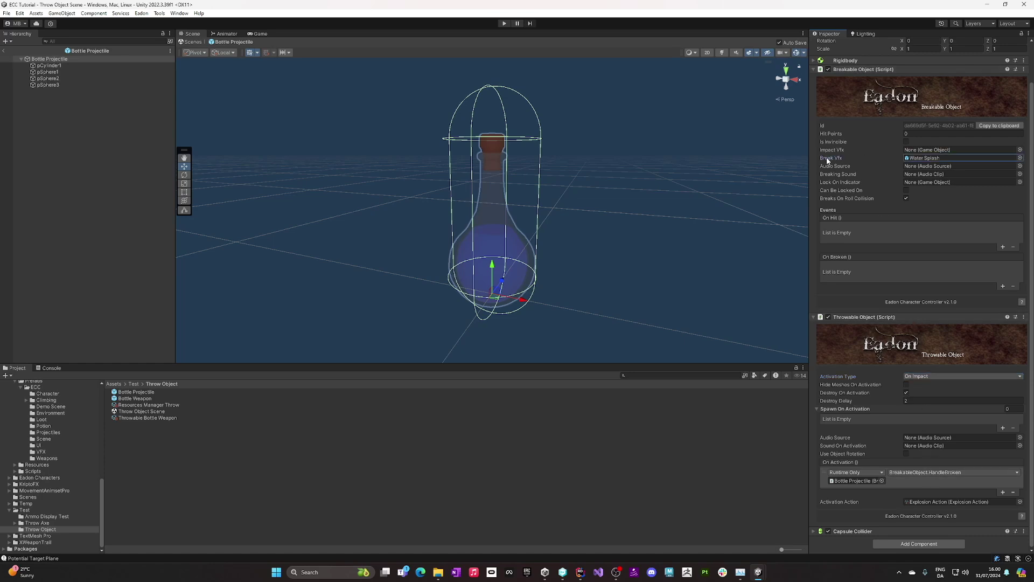
{"action": "left_click", "coordinate": [832, 175]}
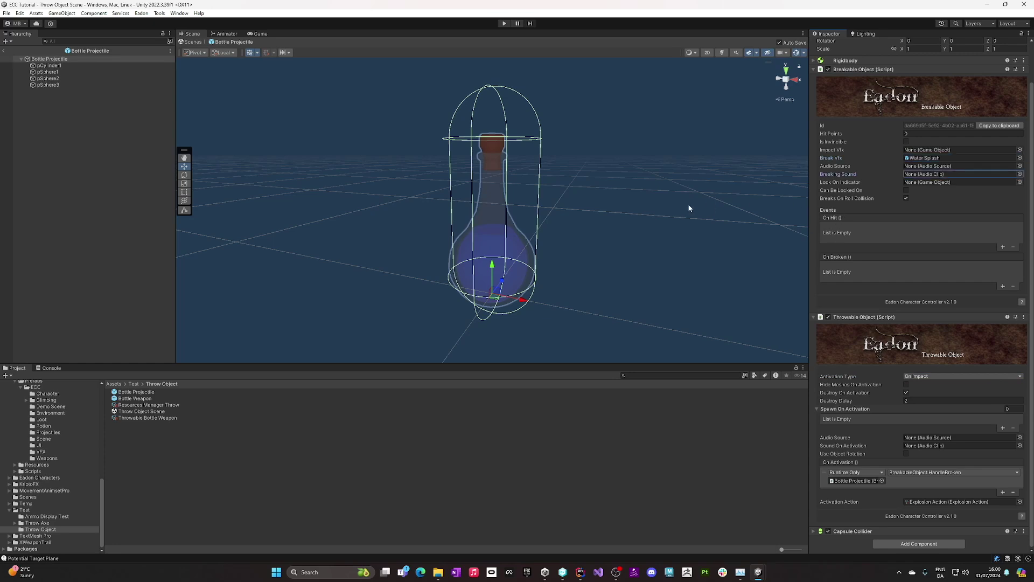
{"action": "left_click", "coordinate": [5, 52]}
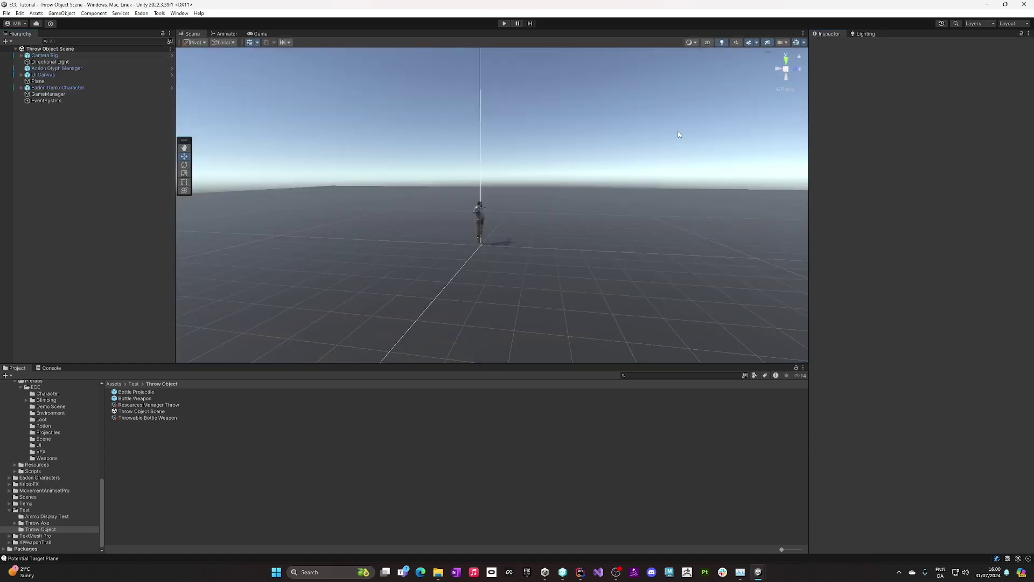